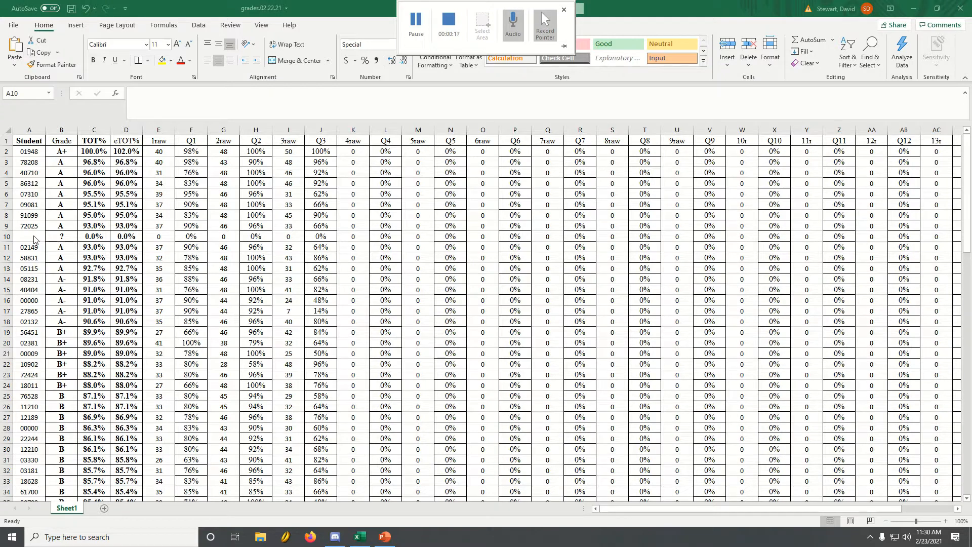
# - Highlight the entire row 10 with a yellow fill
pyautogui.click(7, 236)
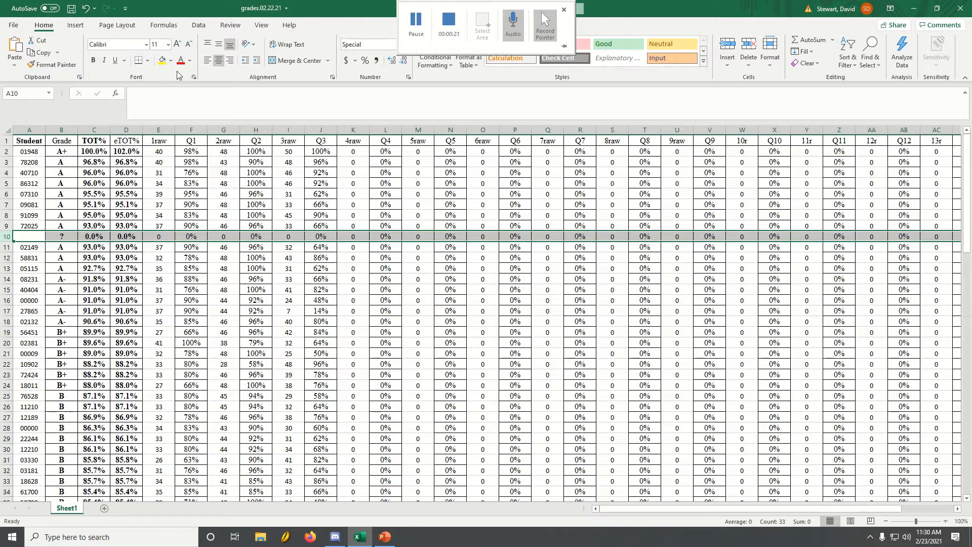
pyautogui.click(162, 60)
pyautogui.click(49, 237)
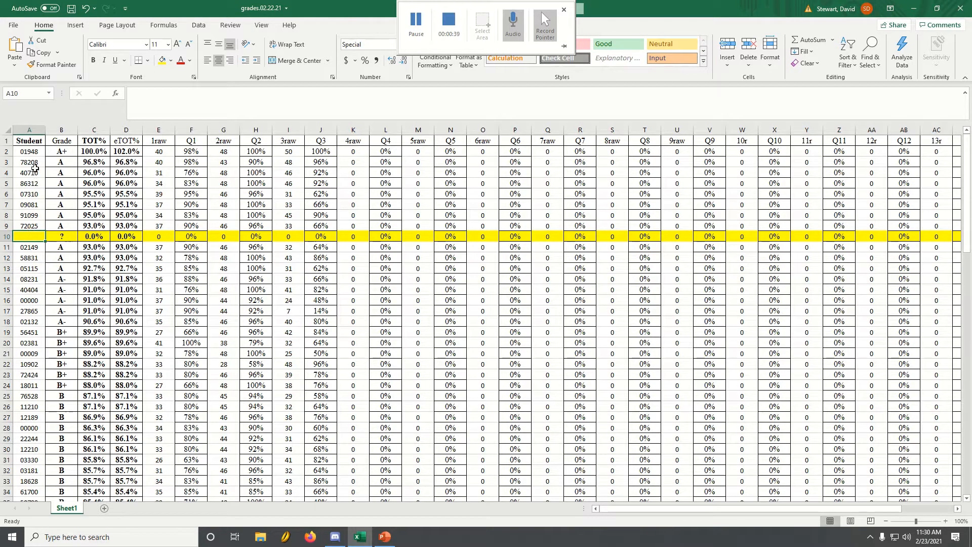
# - Enter the student's five-digit ID in the Student column of the highlighted row 10
pyautogui.click(29, 130)
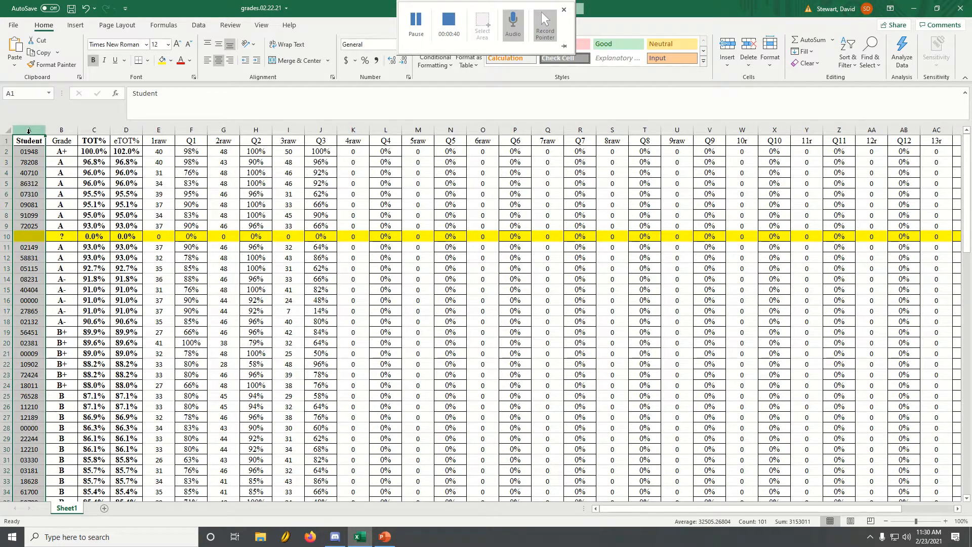
pyautogui.click(30, 237)
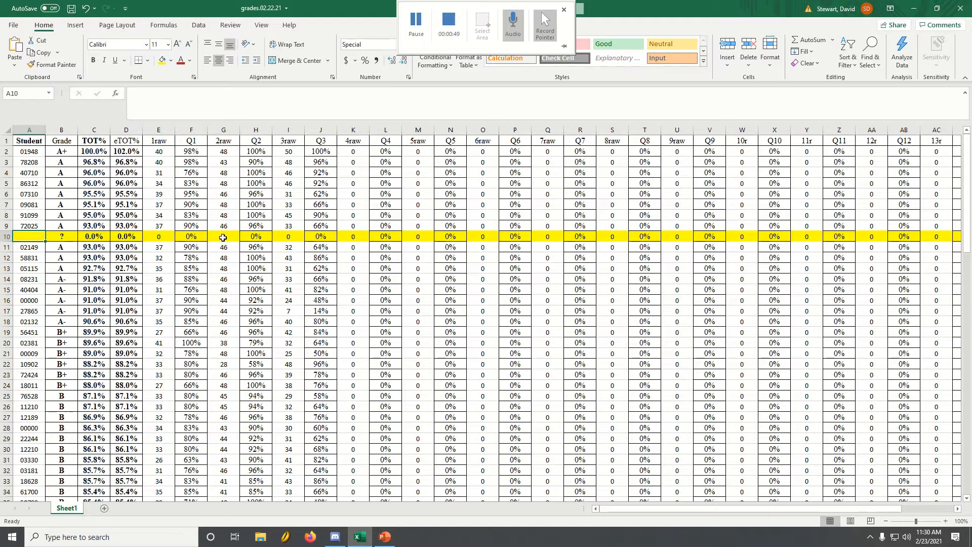
pyautogui.write('99999')
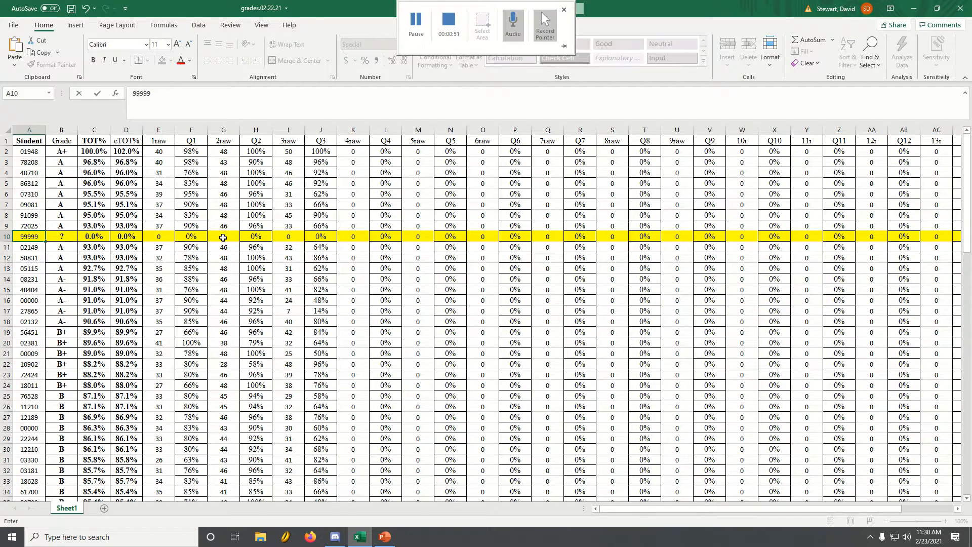
pyautogui.hotkey('ctrl', 'Return')
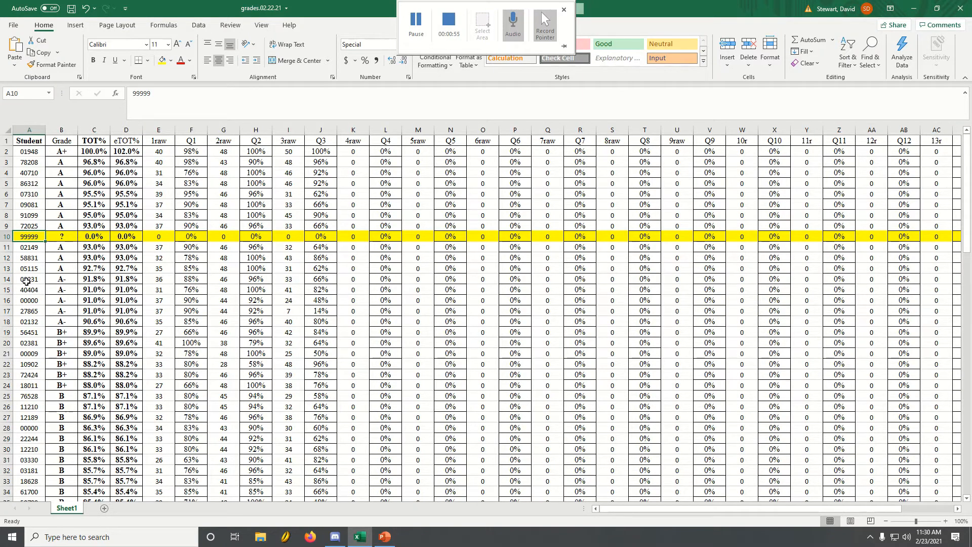
pyautogui.scroll(-17, 26, 281)
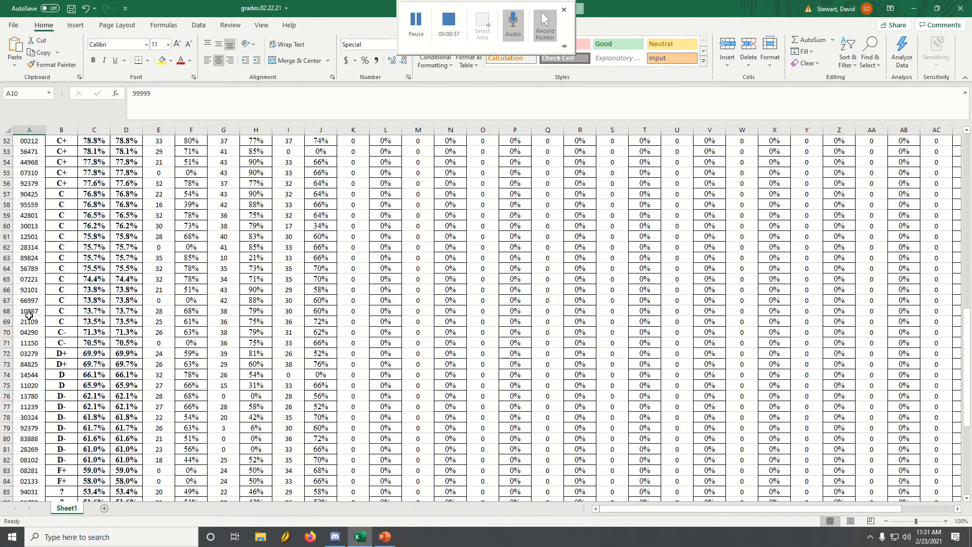
pyautogui.scroll(17, 29, 316)
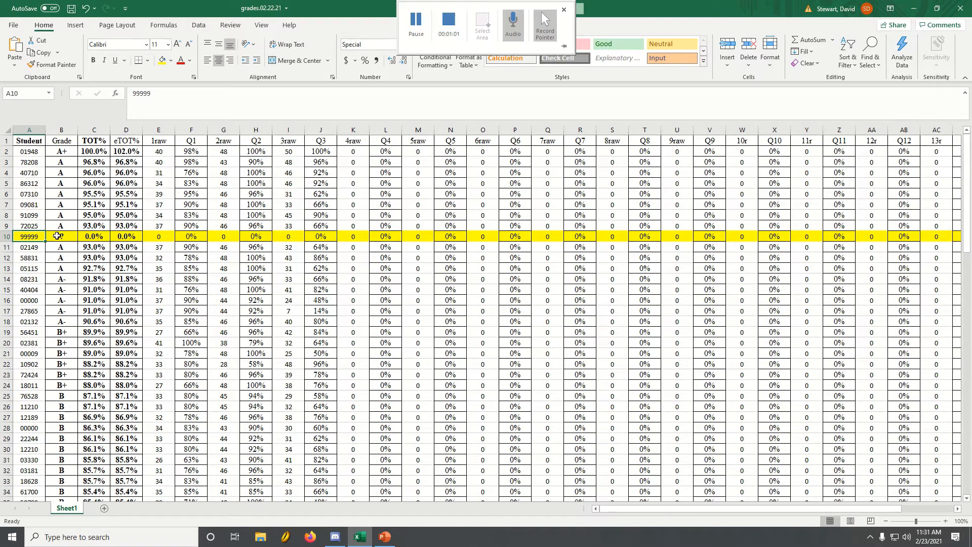
# - Set the 1raw score in the highlighted row 10 to 28
pyautogui.click(57, 236)
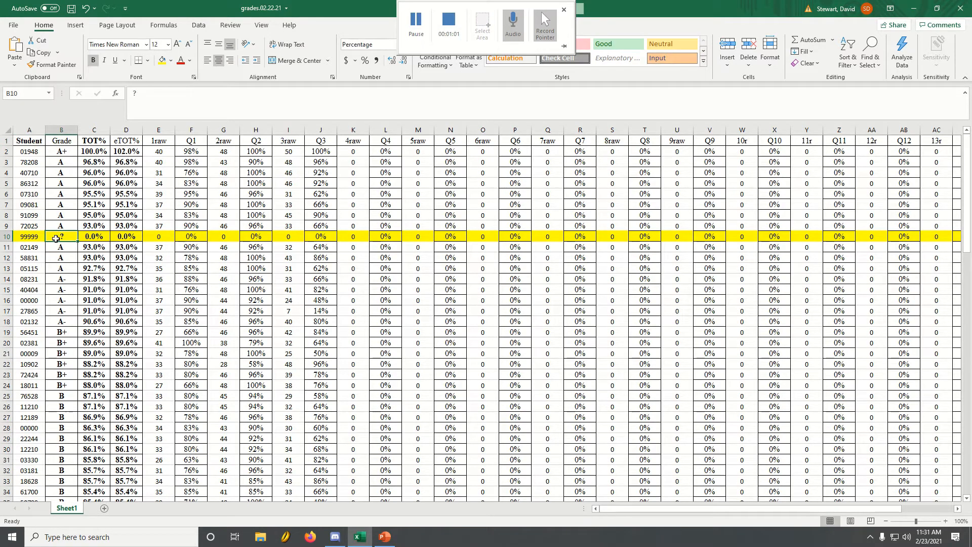
pyautogui.click(157, 236)
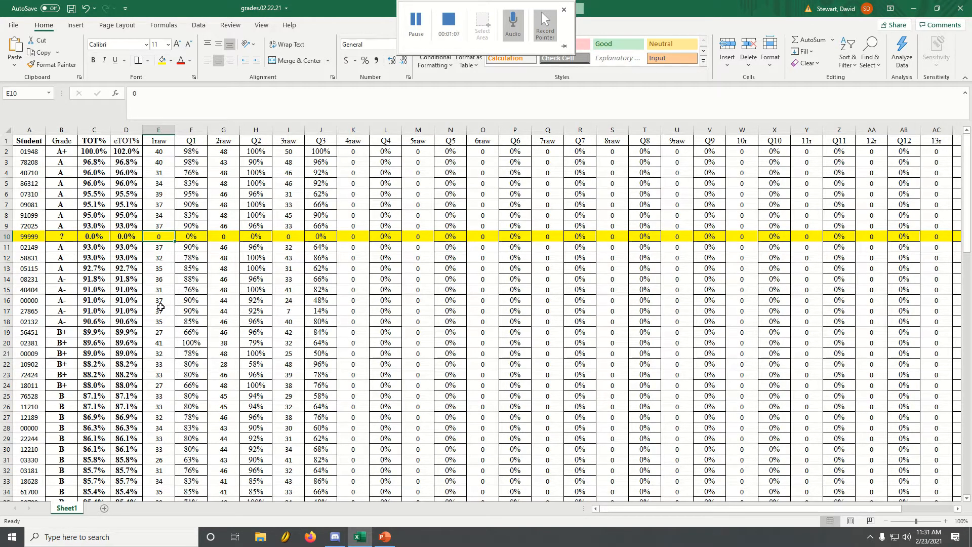
pyautogui.write('28')
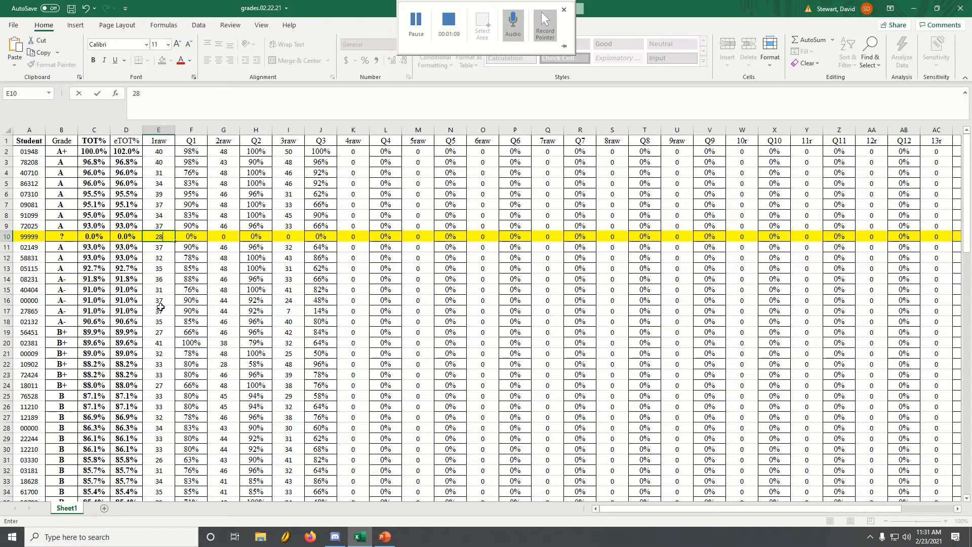
pyautogui.click(161, 141)
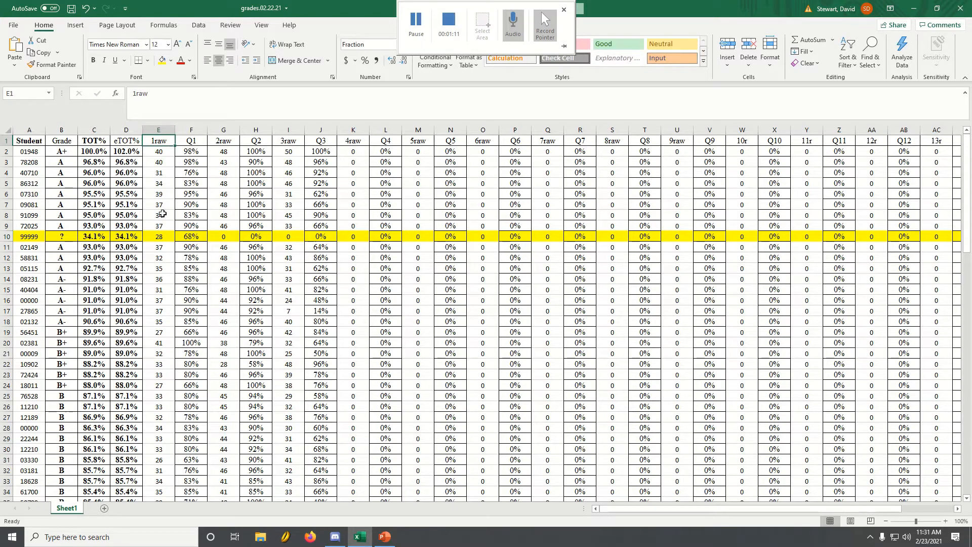
pyautogui.click(159, 237)
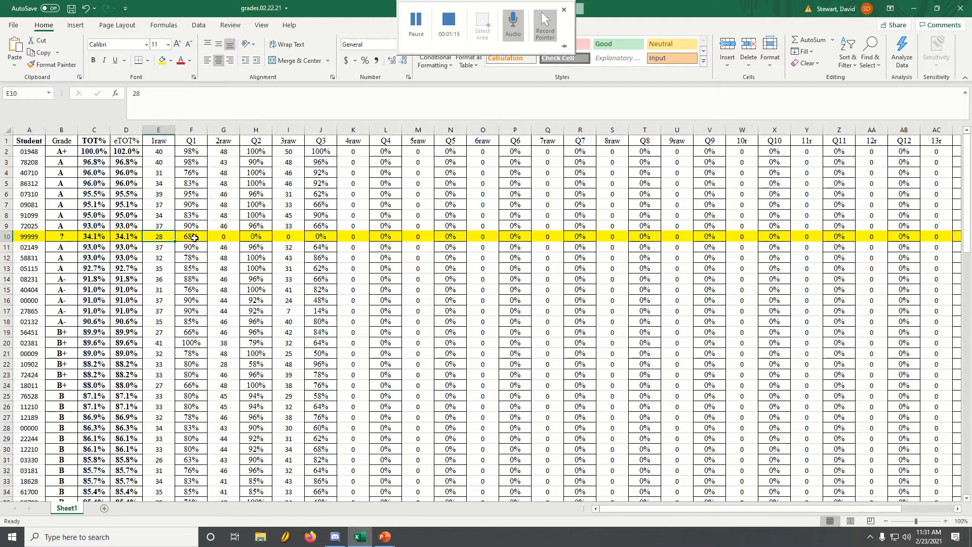
# - Examine the Q1 percentage formula in F10, the maximum 1raw score in row 100, and the Q1 result in F20 for comparison
pyautogui.click(194, 237)
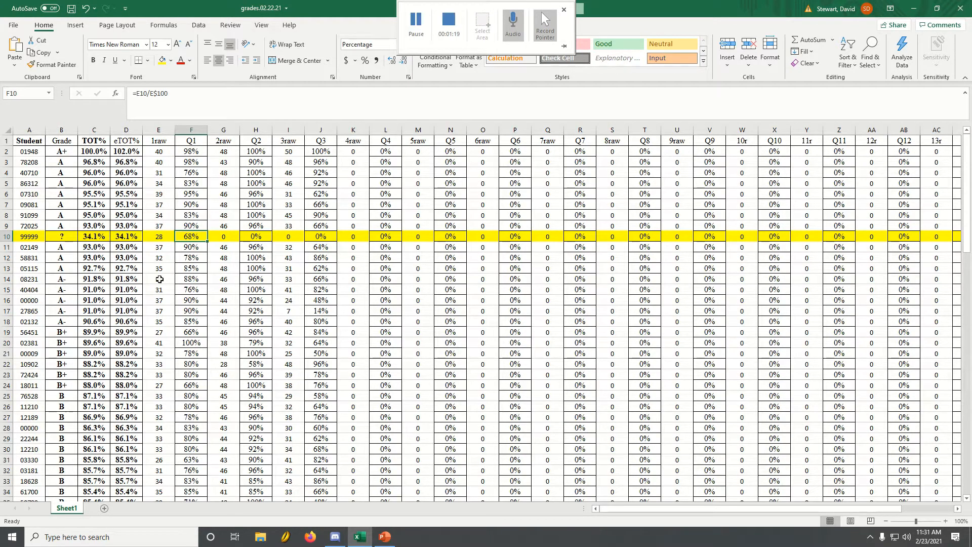
pyautogui.scroll(-20, 155, 290)
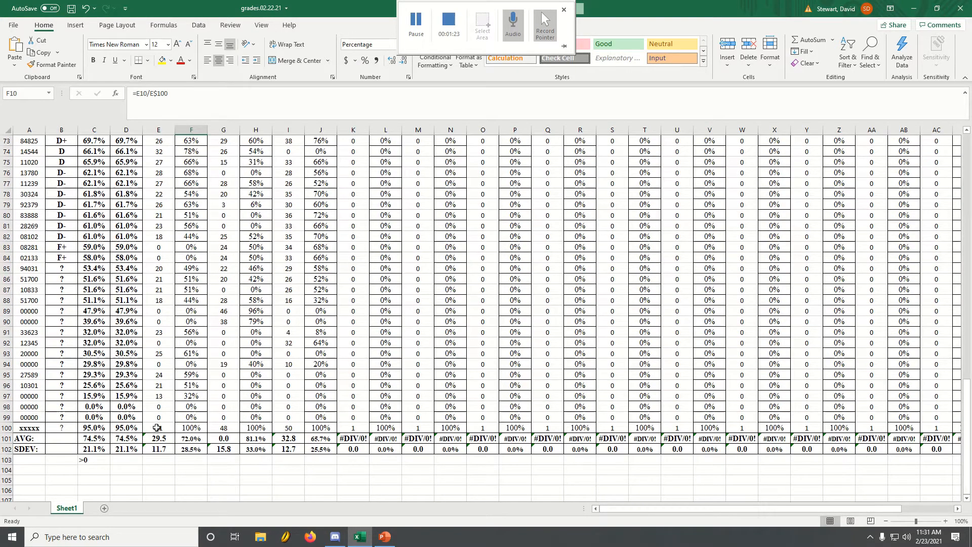
pyautogui.click(154, 427)
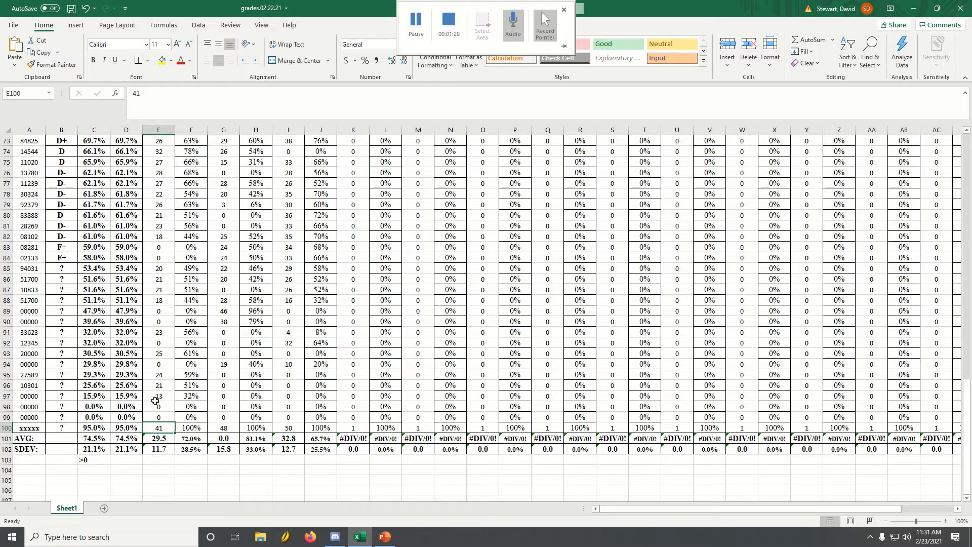
pyautogui.scroll(3, 159, 420)
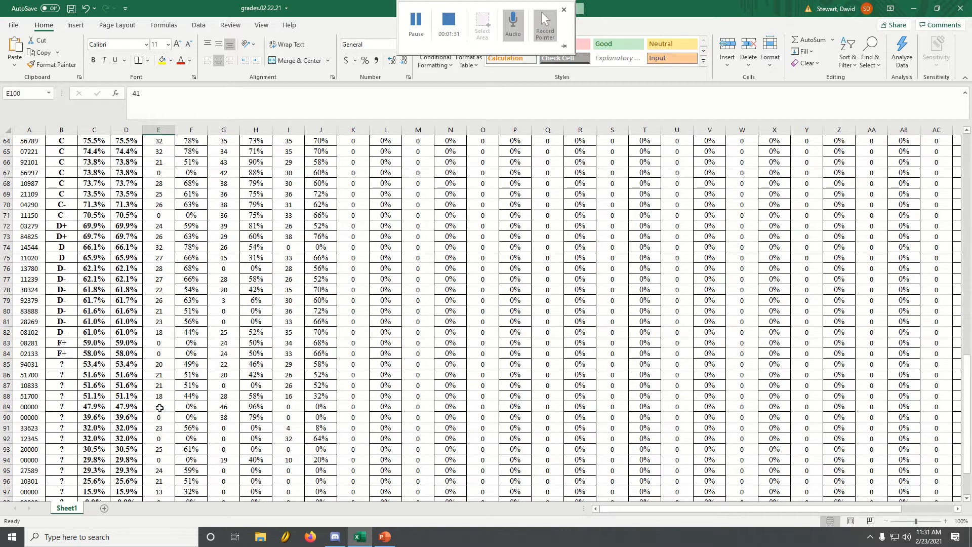
pyautogui.scroll(-3, 160, 407)
pyautogui.scroll(13, 167, 379)
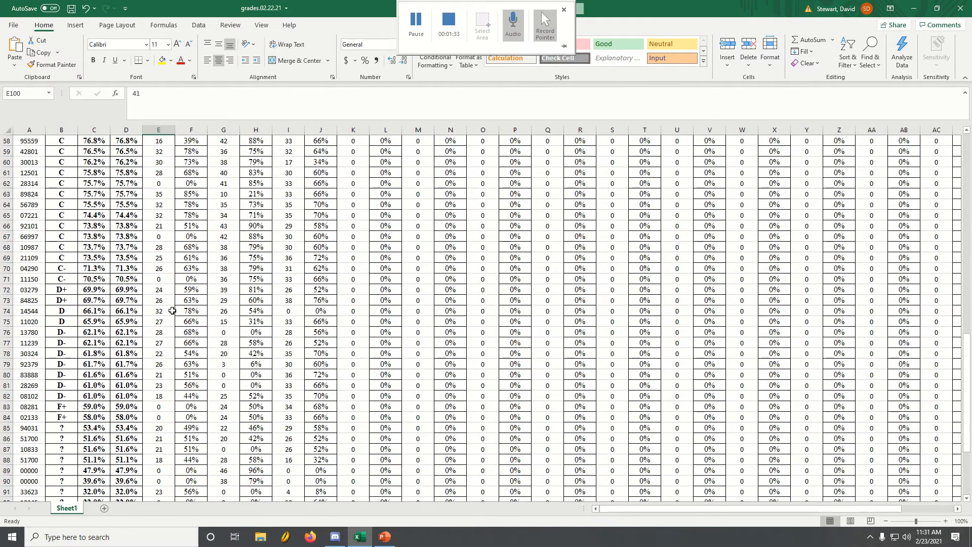
pyautogui.scroll(8, 182, 284)
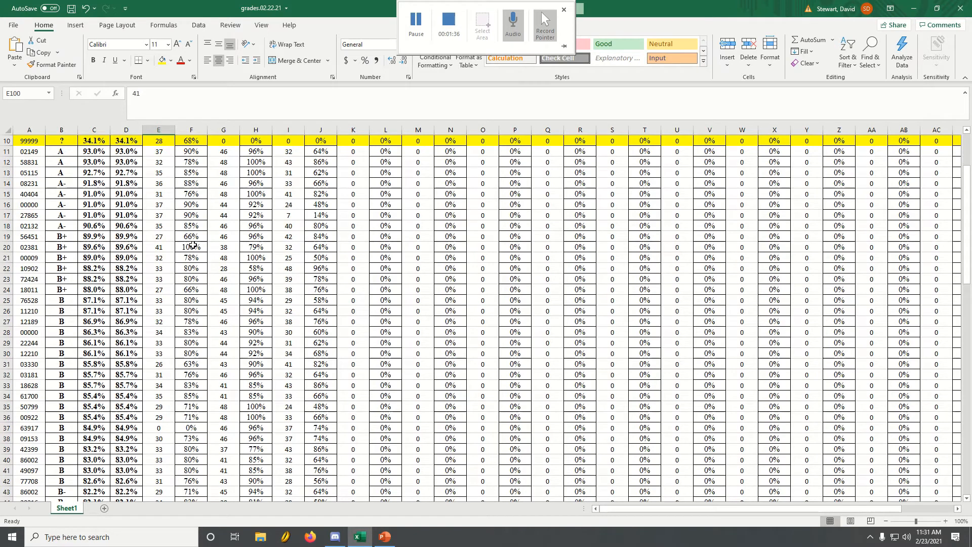
pyautogui.click(193, 247)
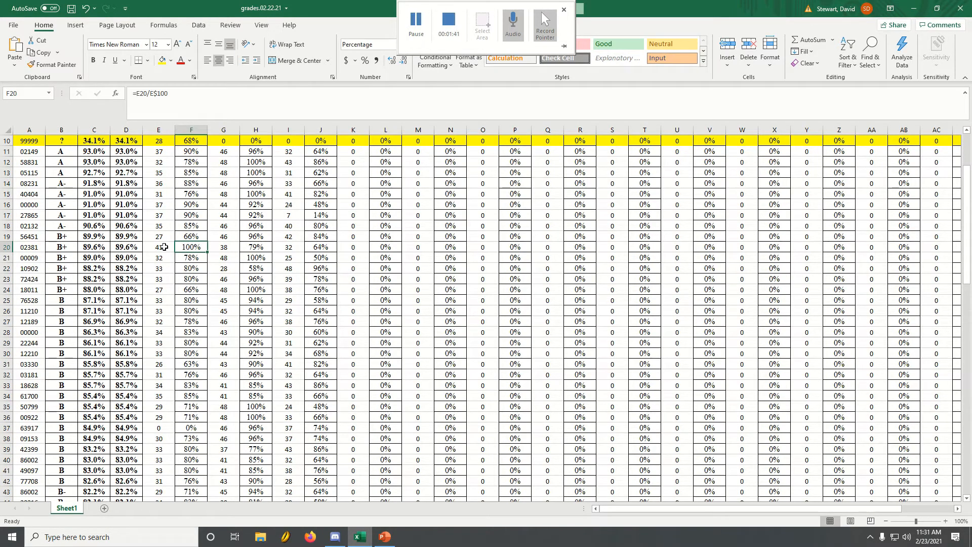
pyautogui.scroll(3, 164, 247)
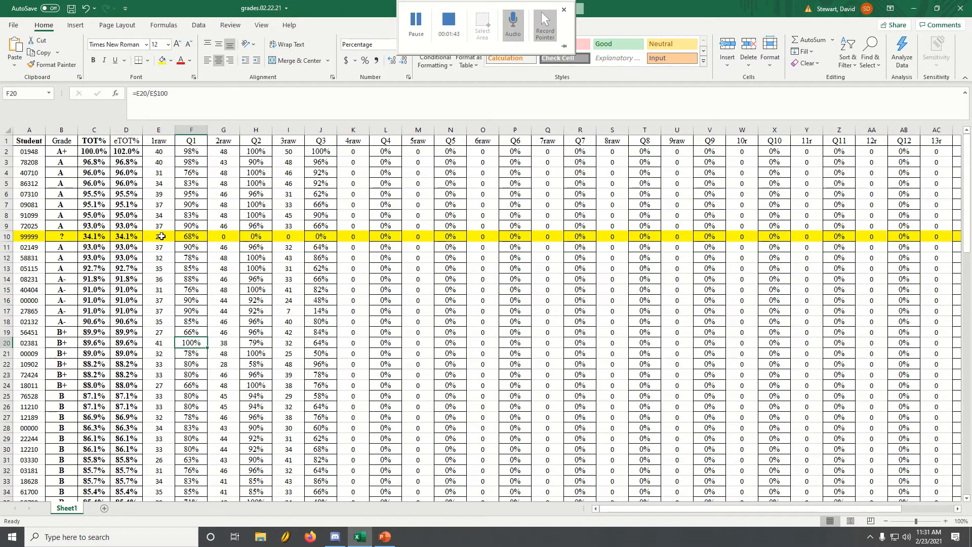
pyautogui.click(166, 237)
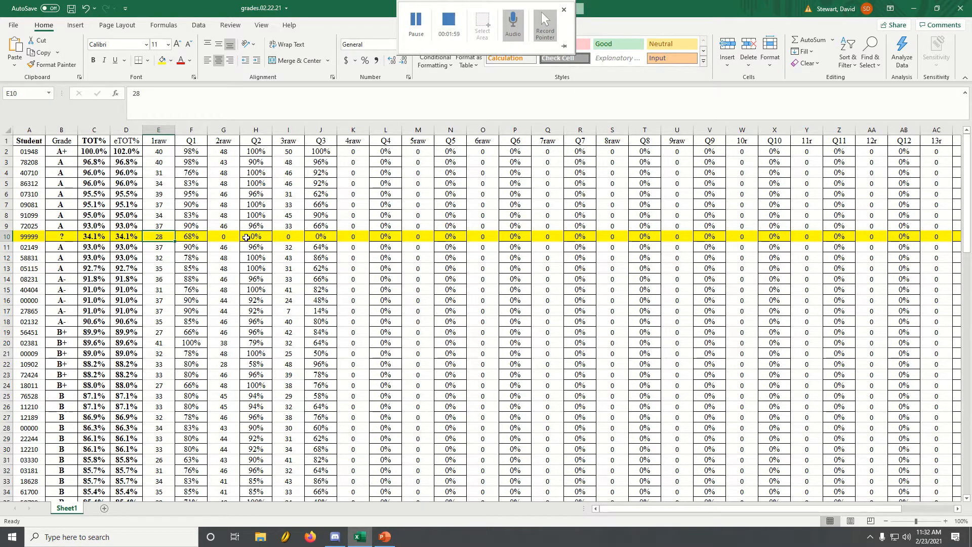
# - Set the 3raw score in the highlighted row 10 to 45, leaving 2raw as a missed quiz
pyautogui.click(277, 239)
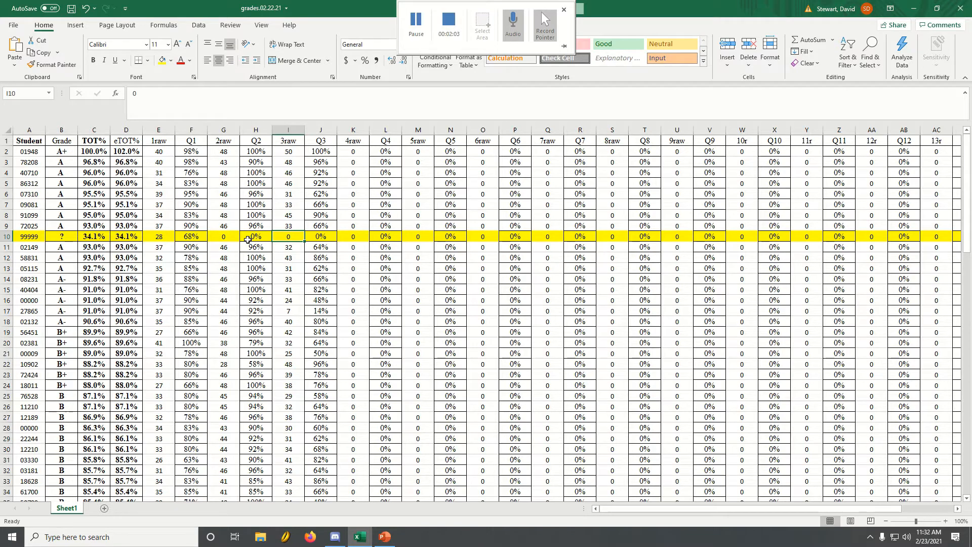
pyautogui.write('45')
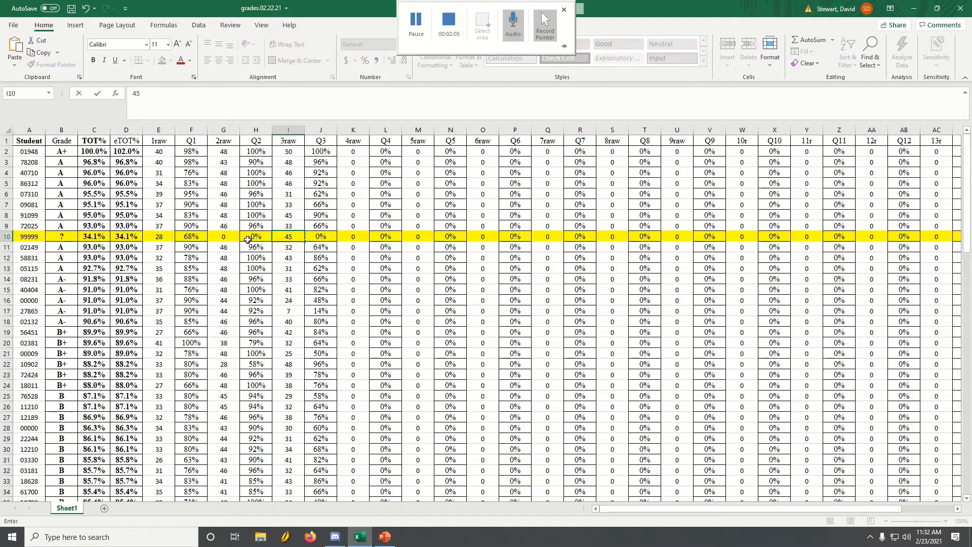
pyautogui.press('Return')
pyautogui.press('Up')
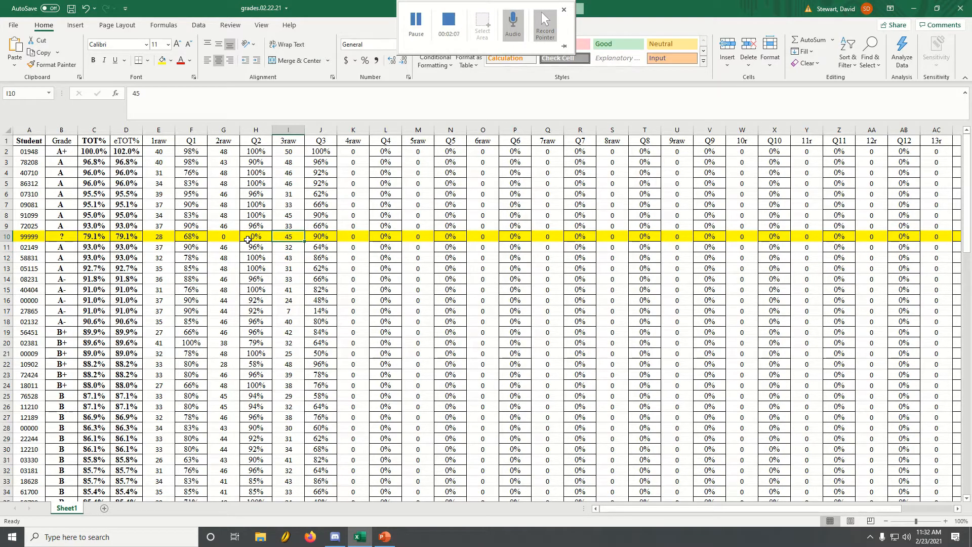
# - Examine the Q3 percentage formula in J10, the maximum 3raw score in row 100, and the 3raw and Q3 cells in row 2
pyautogui.press('Right')
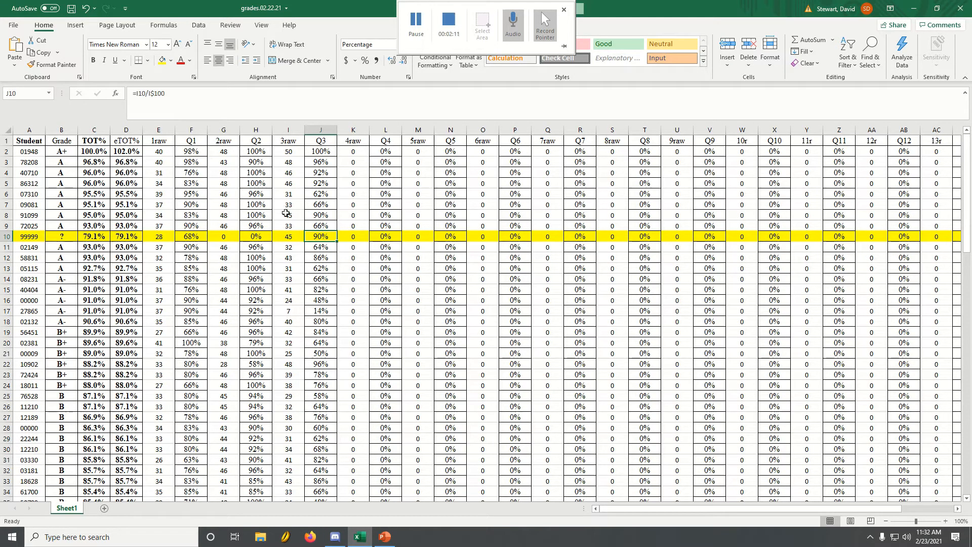
pyautogui.scroll(-20, 299, 322)
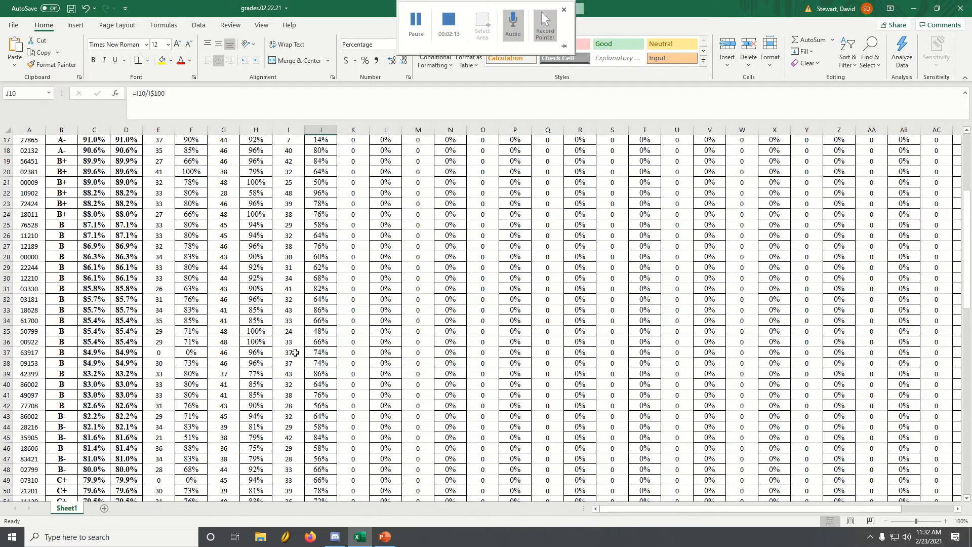
pyautogui.scroll(-4, 292, 360)
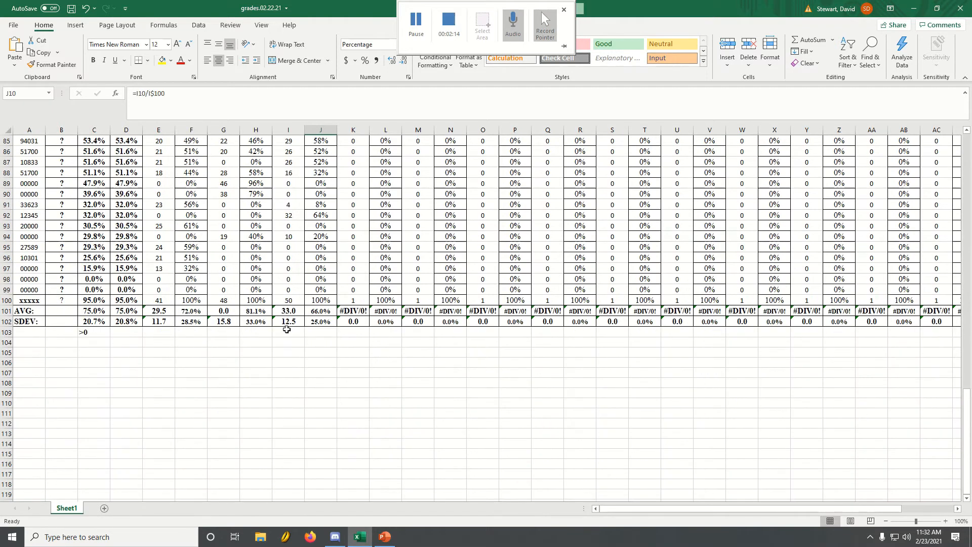
pyautogui.click(291, 301)
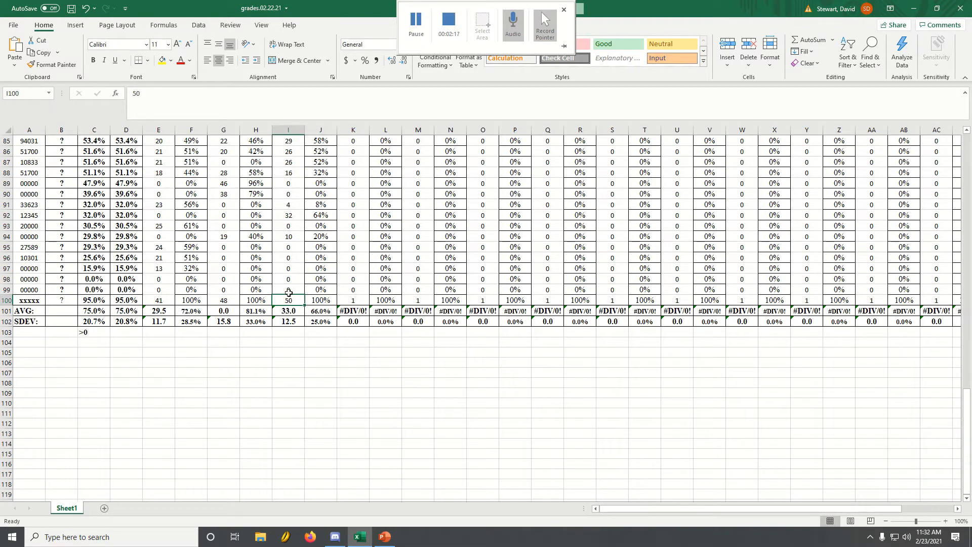
pyautogui.scroll(7, 288, 292)
pyautogui.scroll(13, 289, 288)
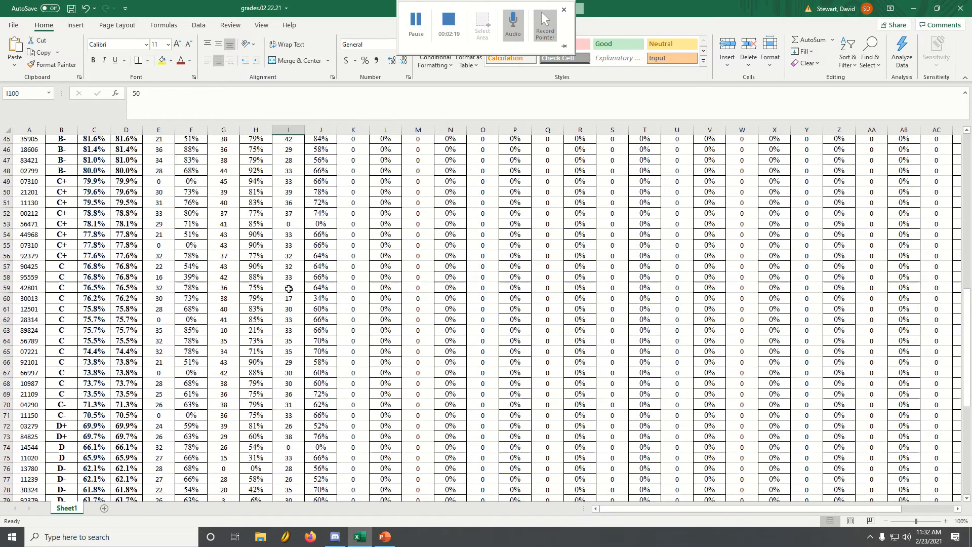
pyautogui.scroll(8, 305, 277)
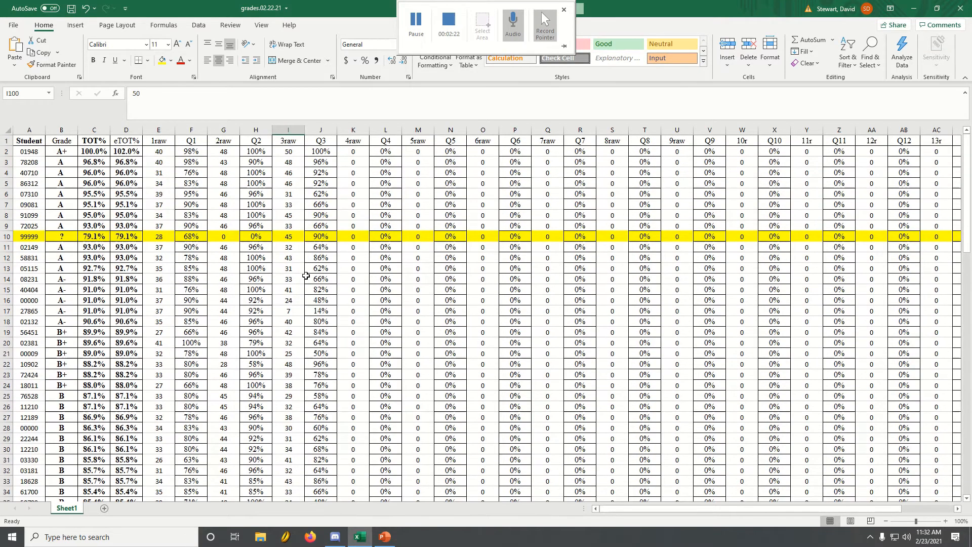
pyautogui.click(309, 151)
pyautogui.click(292, 153)
pyautogui.click(311, 152)
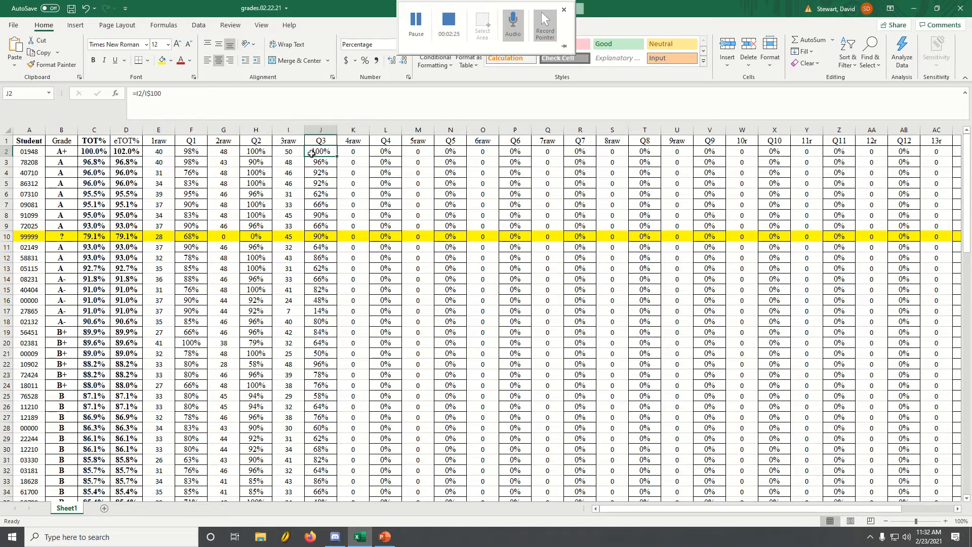
pyautogui.click(292, 241)
pyautogui.click(313, 238)
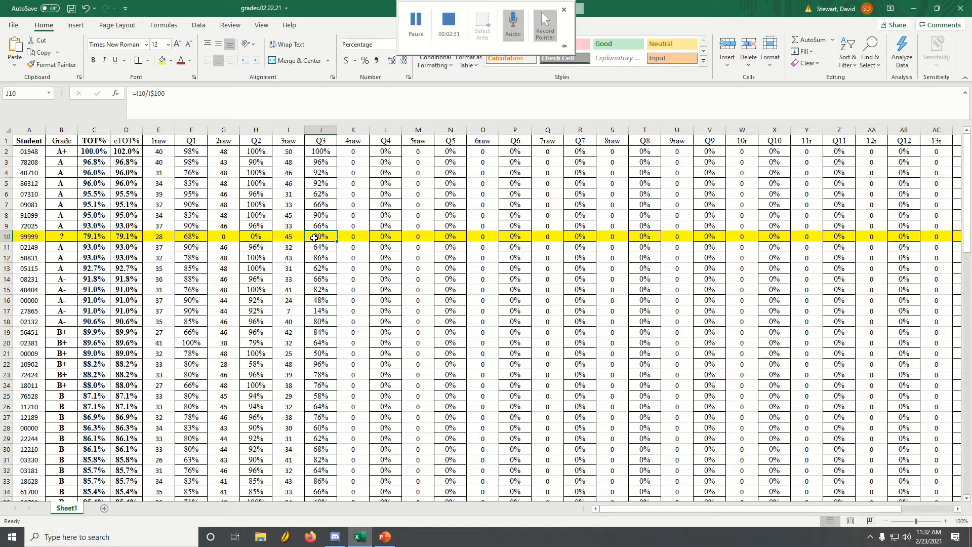
# - Inspect the dropped quiz score for row 10 in the DROP1 column and select that whole column
pyautogui.click(959, 510)
pyautogui.click(959, 511)
pyautogui.click(959, 511)
pyautogui.click(959, 511)
pyautogui.click(959, 511)
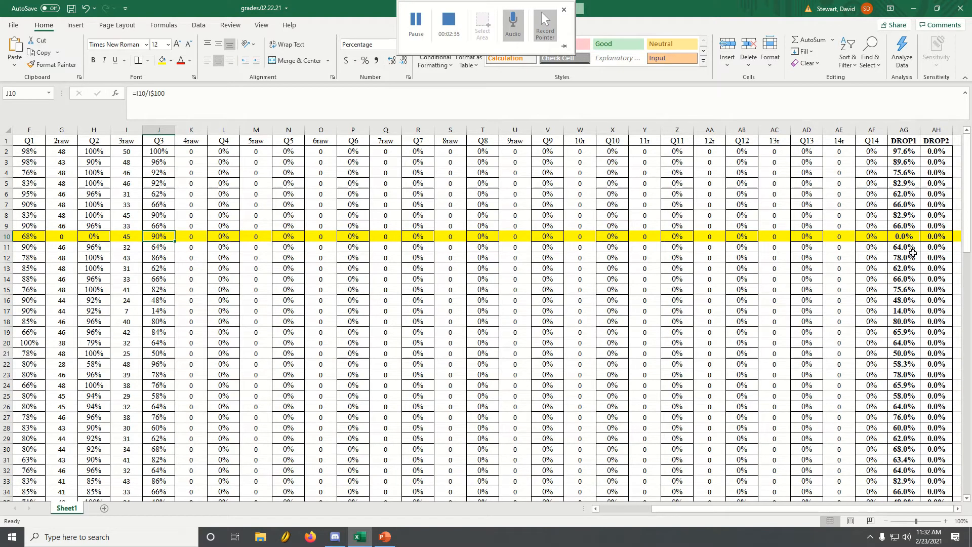
pyautogui.click(905, 236)
pyautogui.click(904, 131)
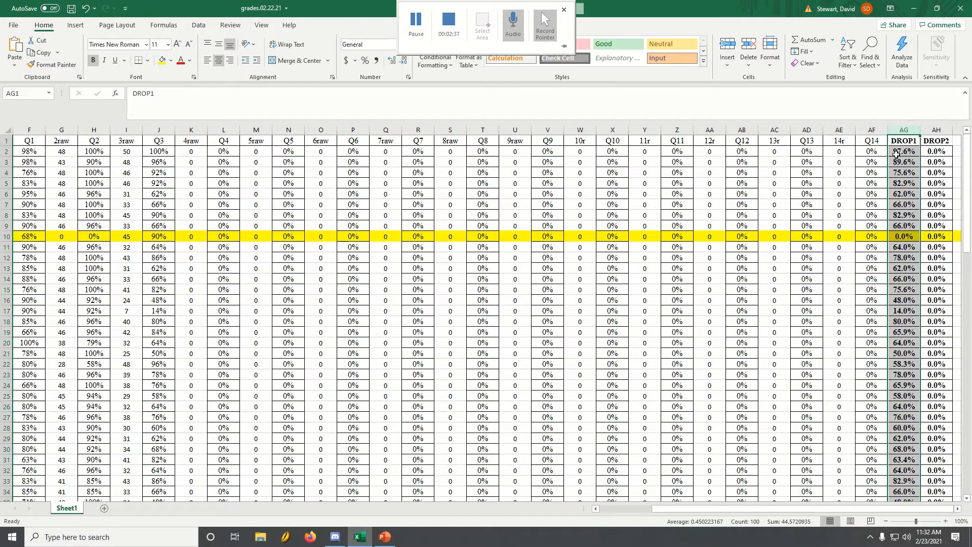
# - Examine the DROP1 formula in AG10 and the TOT% formula in C10 for the highlighted row
pyautogui.click(903, 236)
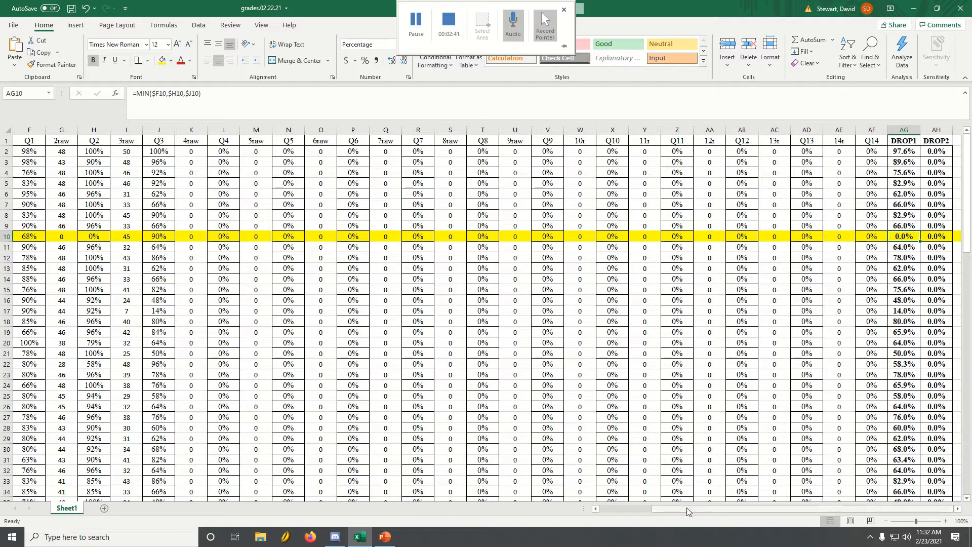
pyautogui.click(596, 509)
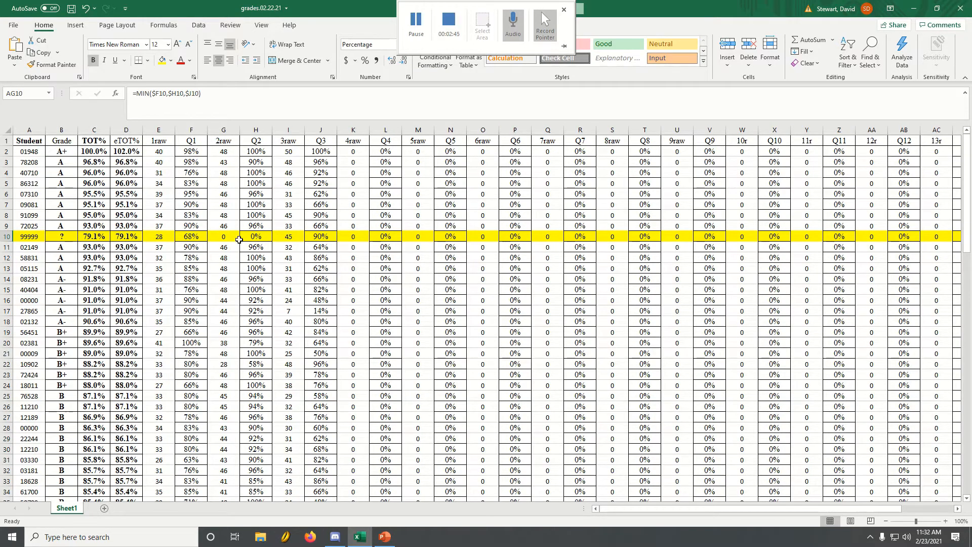
pyautogui.click(89, 238)
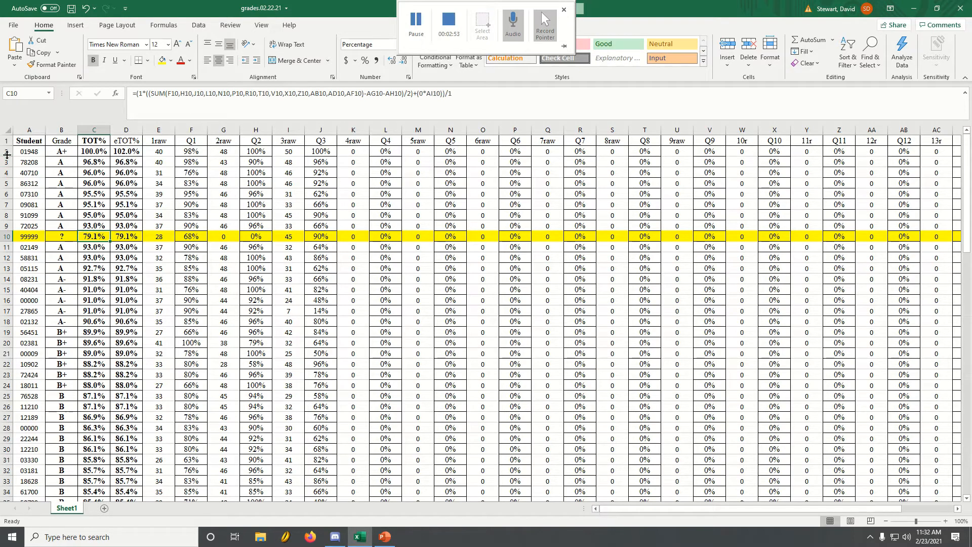
# - Set up a custom sort of all student rows from row 2 down, without headers, by Column C from Largest to Smallest
pyautogui.moveTo(4, 151); pyautogui.dragTo(35, 437)
pyautogui.scroll(20, 130, 366)
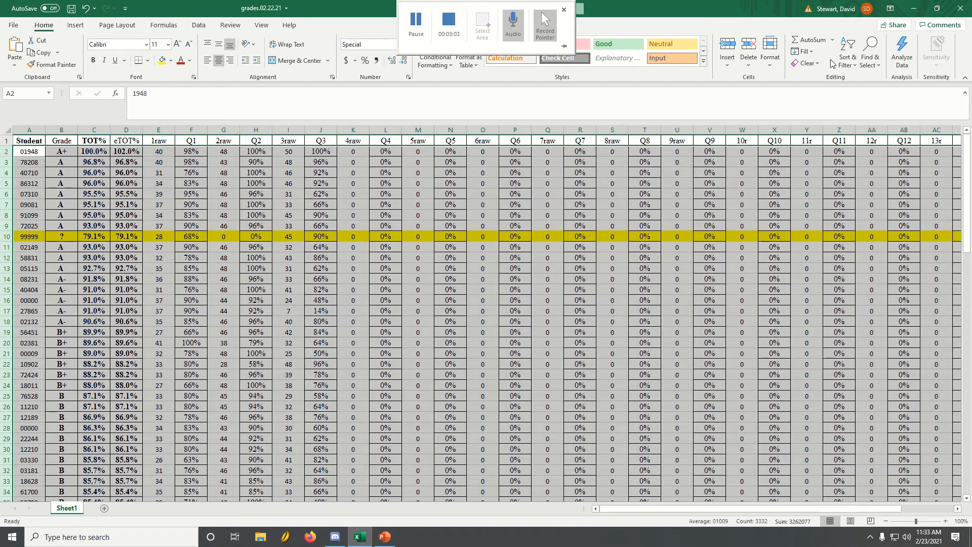
pyautogui.click(850, 67)
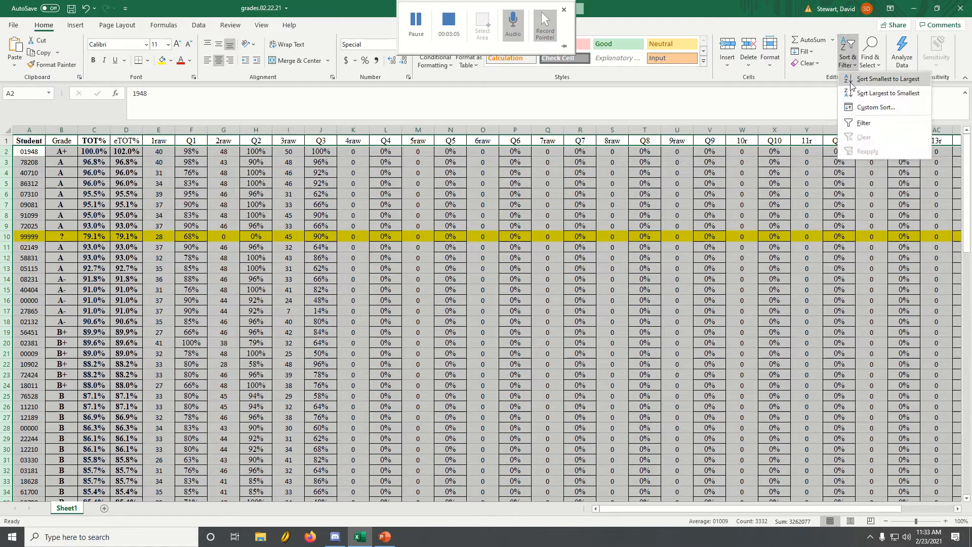
pyautogui.click(868, 108)
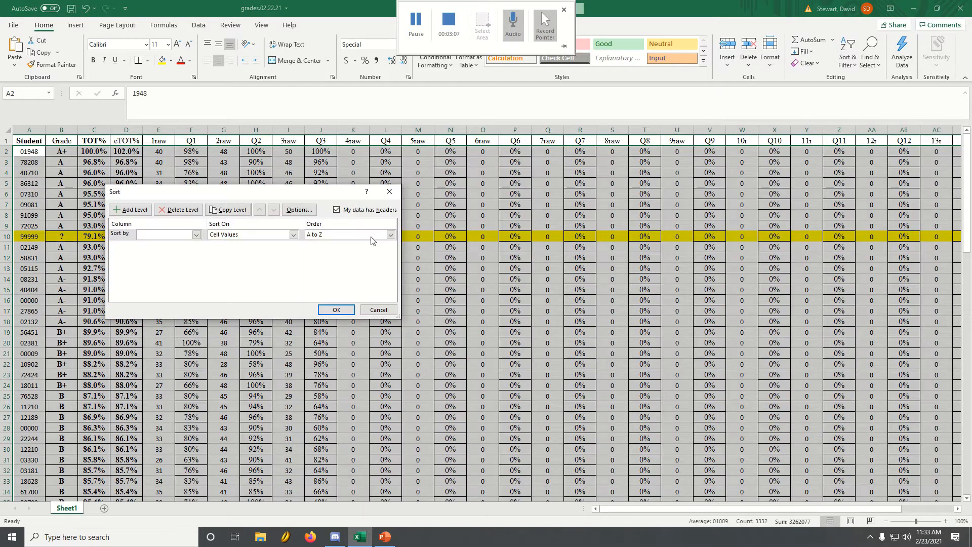
pyautogui.click(196, 235)
pyautogui.click(336, 210)
pyautogui.click(336, 210)
pyautogui.click(196, 234)
pyautogui.click(170, 262)
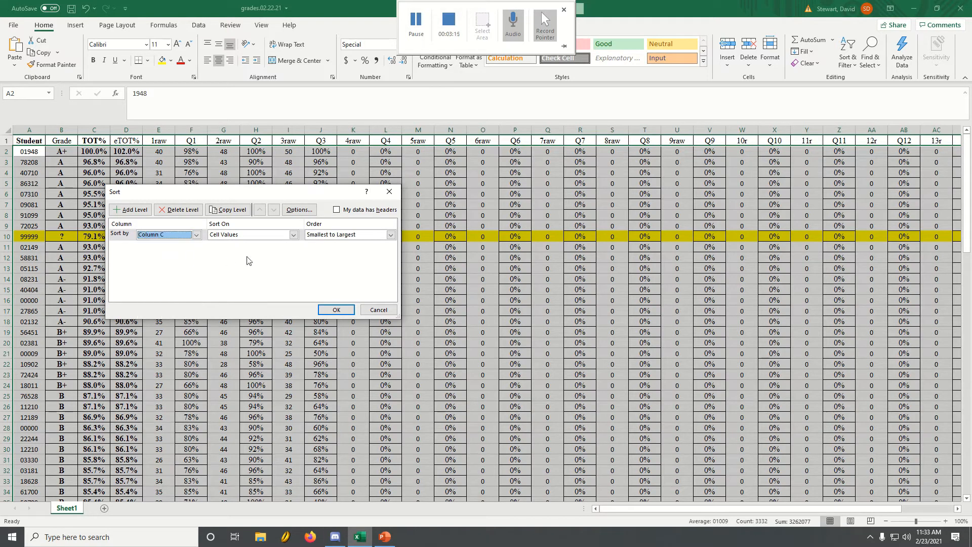
pyautogui.click(391, 235)
pyautogui.click(347, 252)
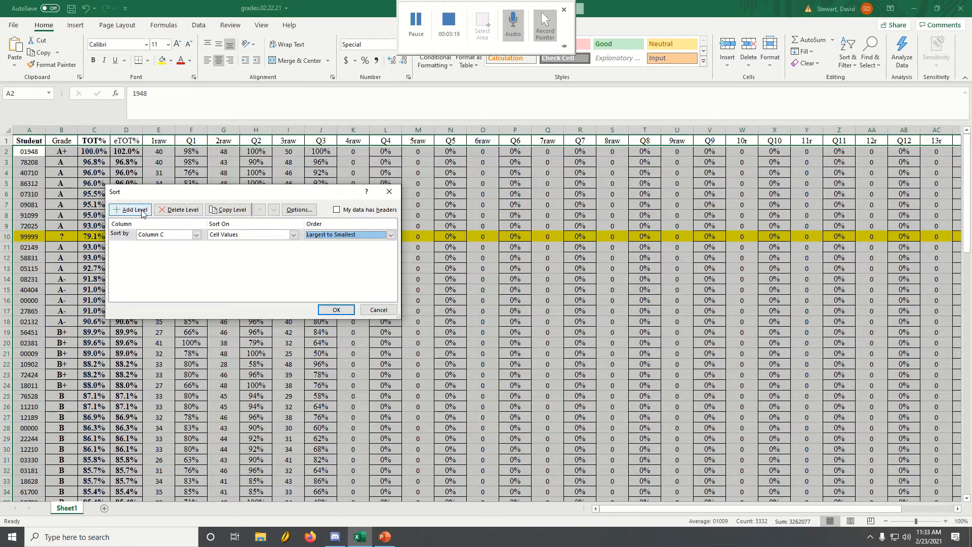
# - Add a second sort level on Column D ordered Largest to Smallest
pyautogui.click(142, 213)
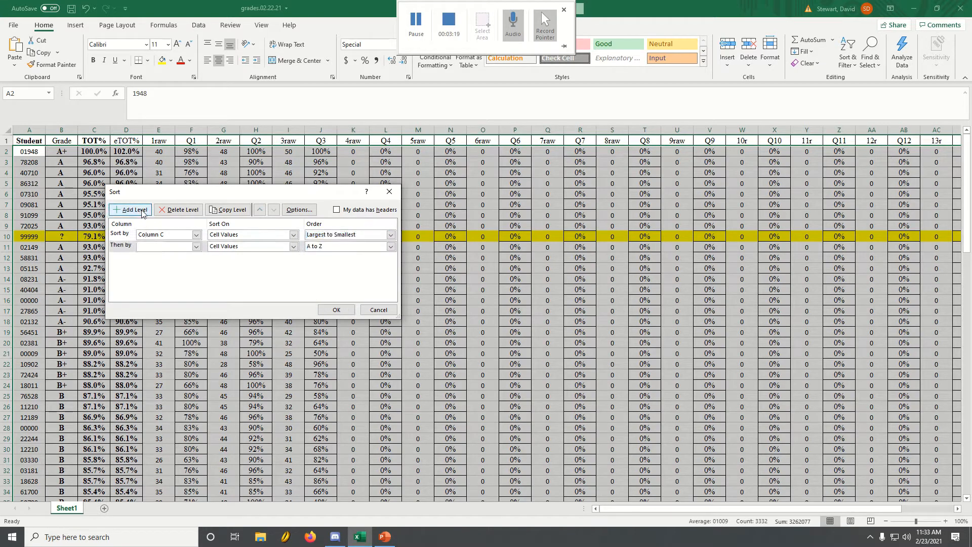
pyautogui.click(194, 247)
pyautogui.click(171, 276)
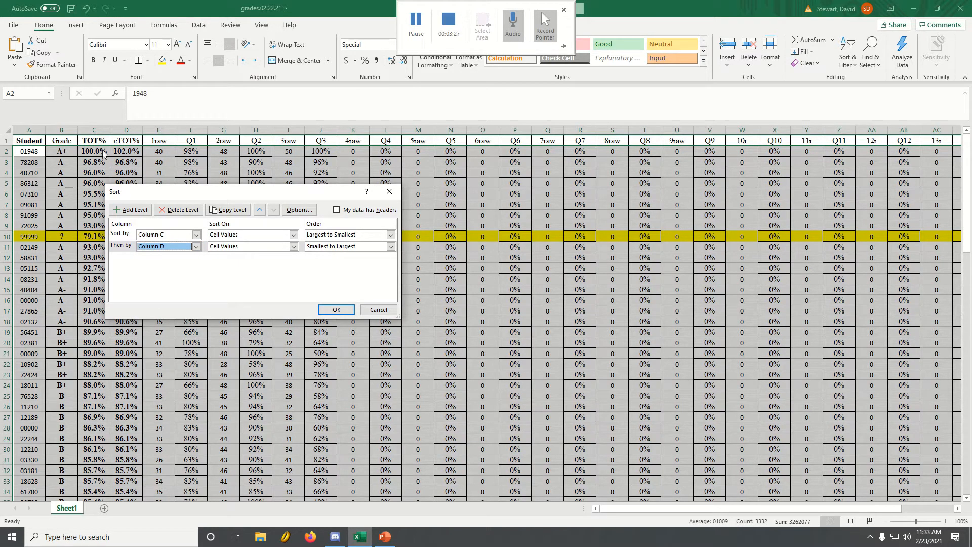
pyautogui.click(391, 246)
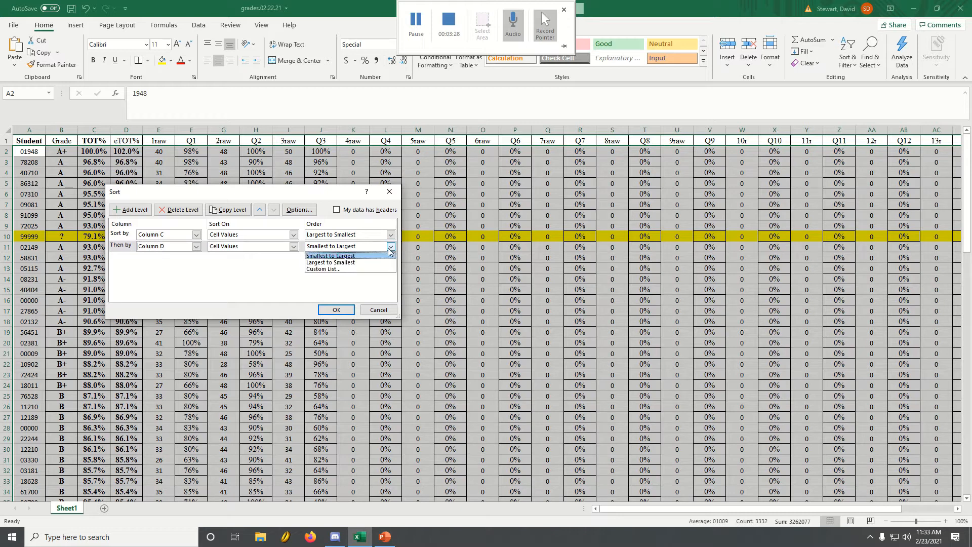
pyautogui.click(344, 263)
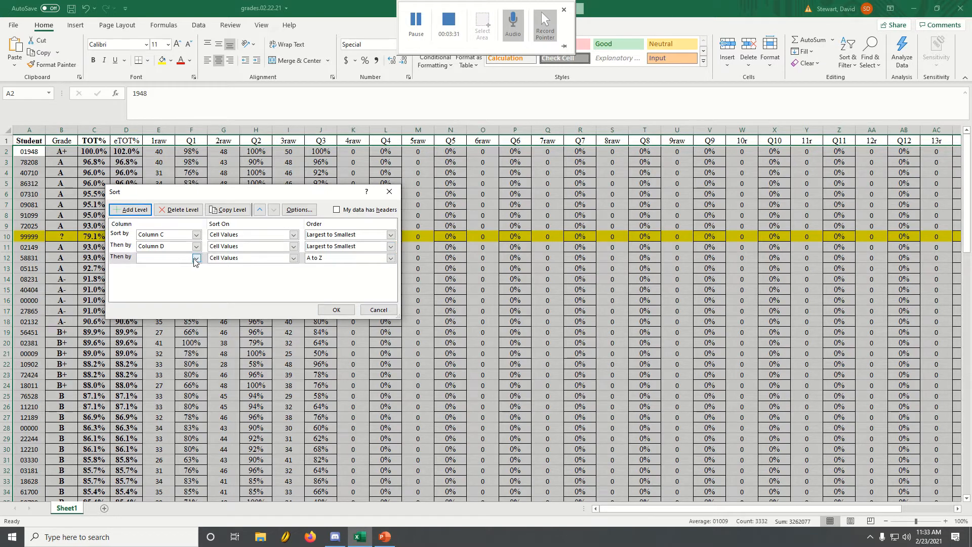
# - Add a third sort level on Column A ordered Largest to Smallest and apply the sort
pyautogui.click(197, 258)
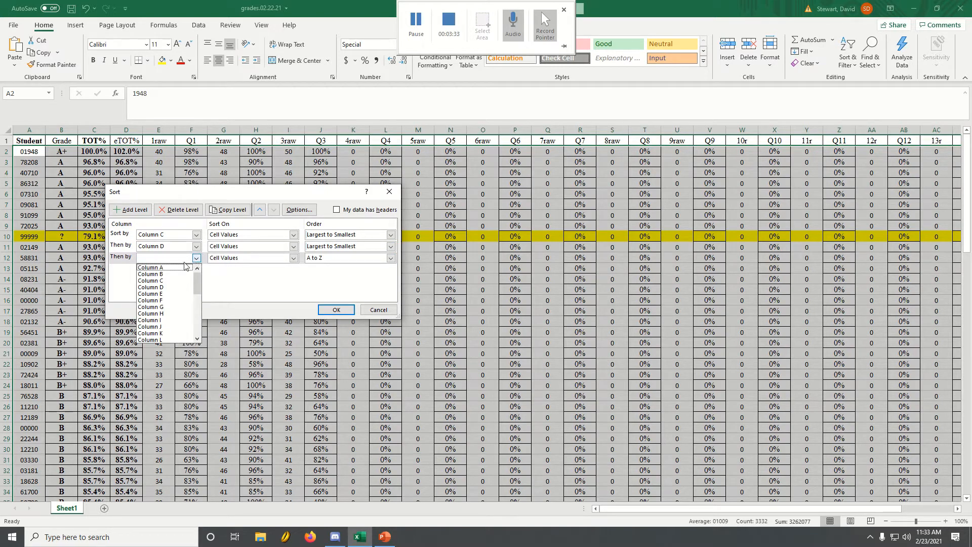
pyautogui.click(151, 267)
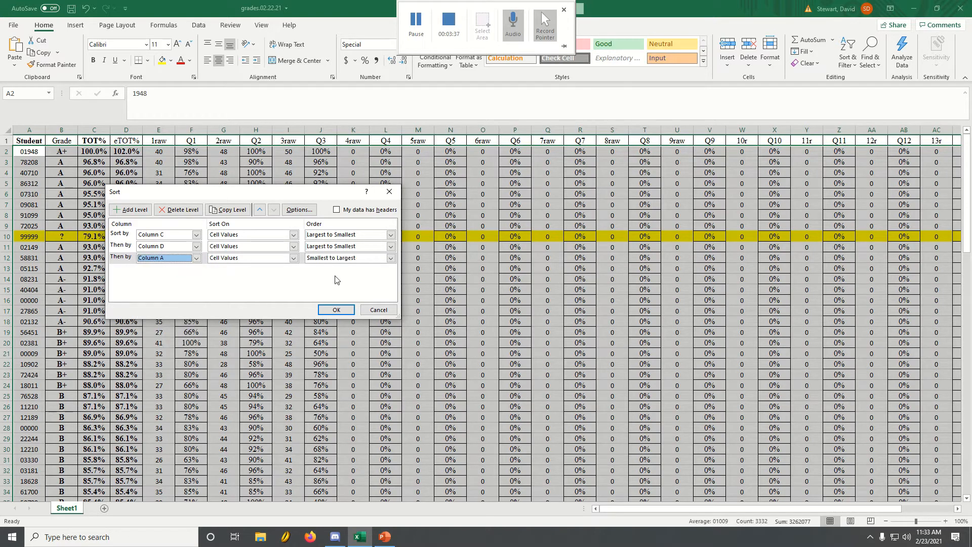
pyautogui.click(391, 258)
pyautogui.click(353, 274)
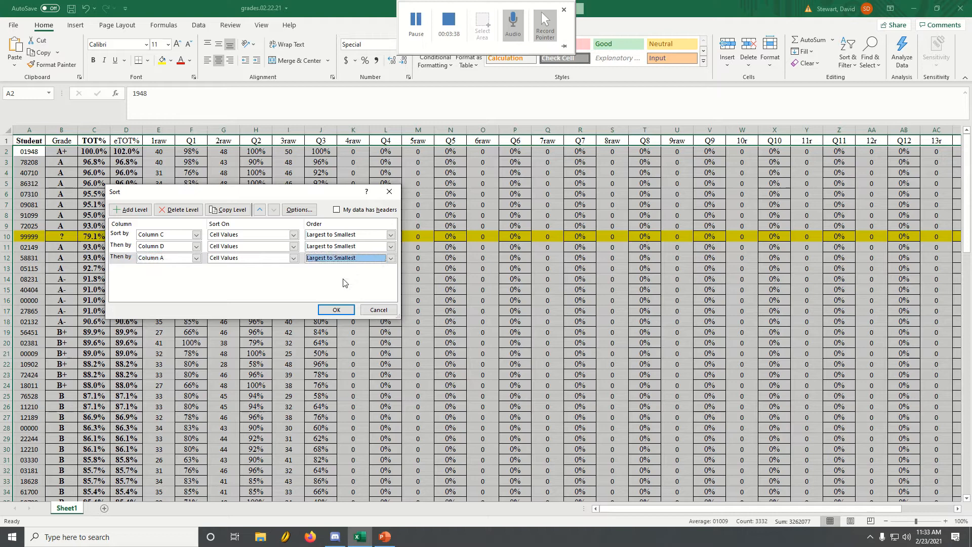
pyautogui.click(334, 310)
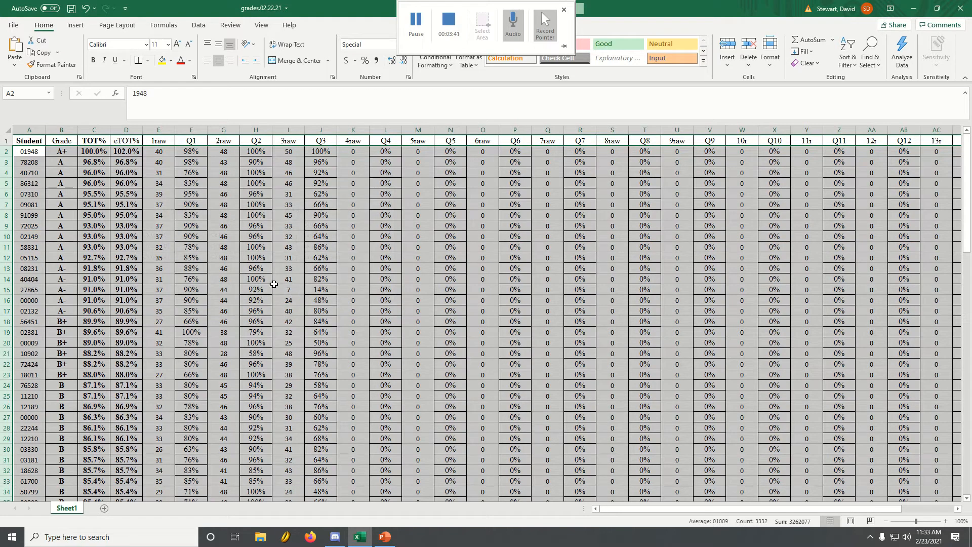
# - Find the highlighted student row in the sorted list and set its letter grade in B51 to C+
pyautogui.scroll(-13, 272, 284)
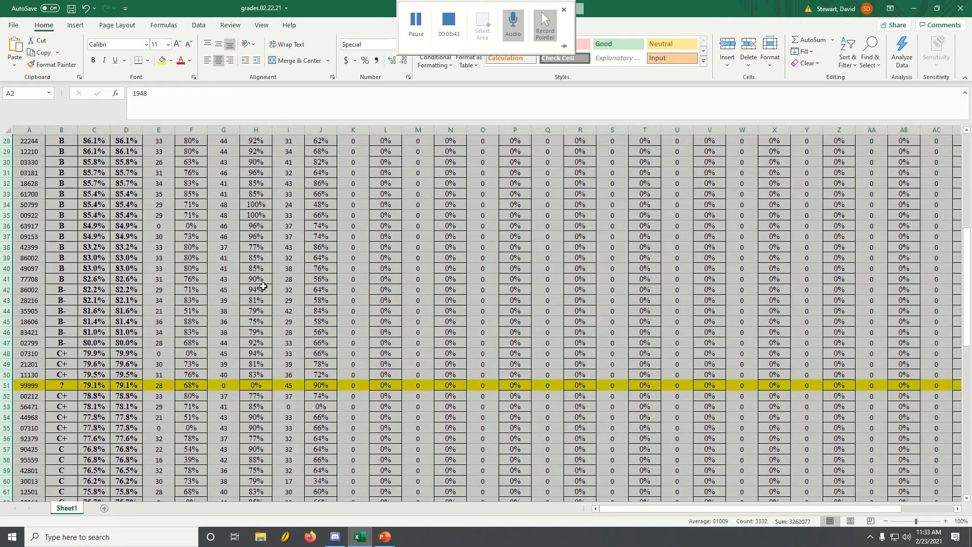
pyautogui.click(82, 263)
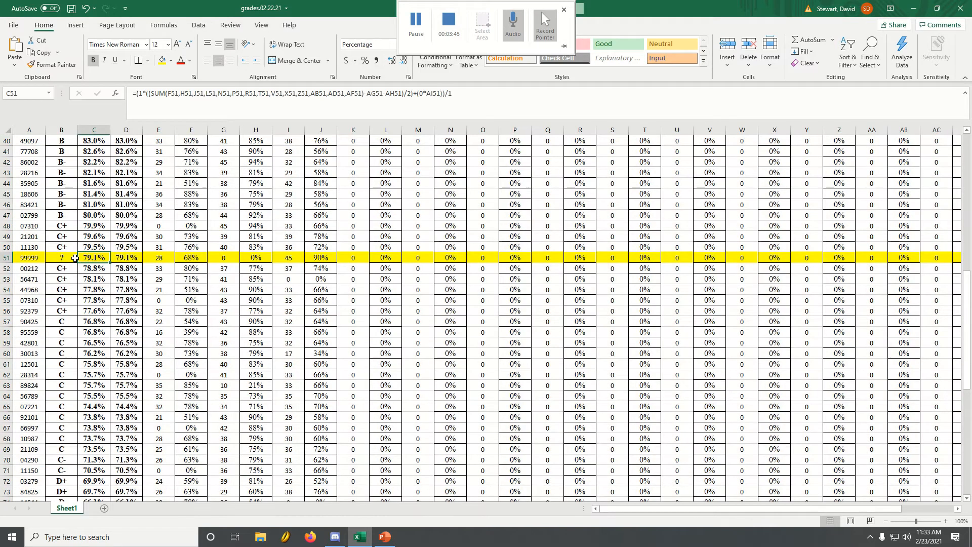
pyautogui.click(64, 259)
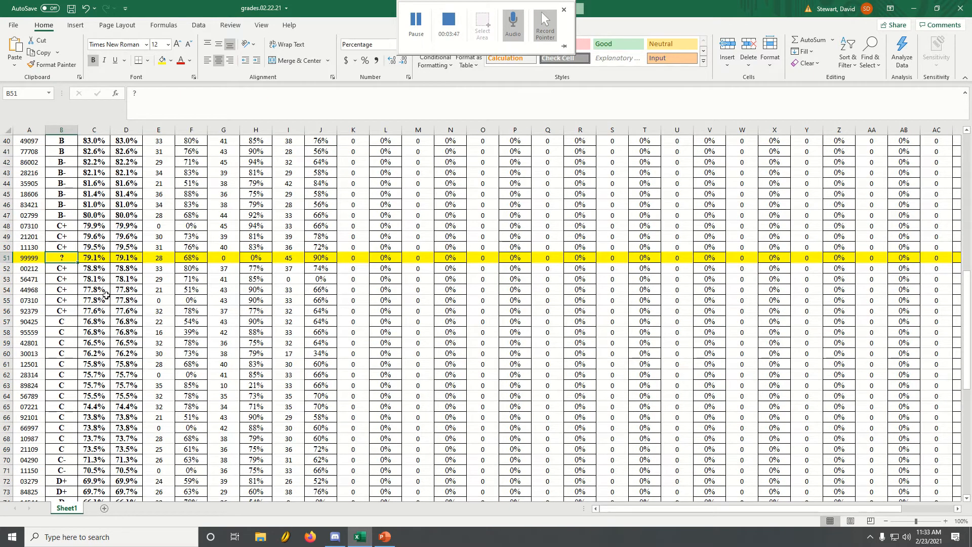
pyautogui.write('C+')
pyautogui.press('Return')
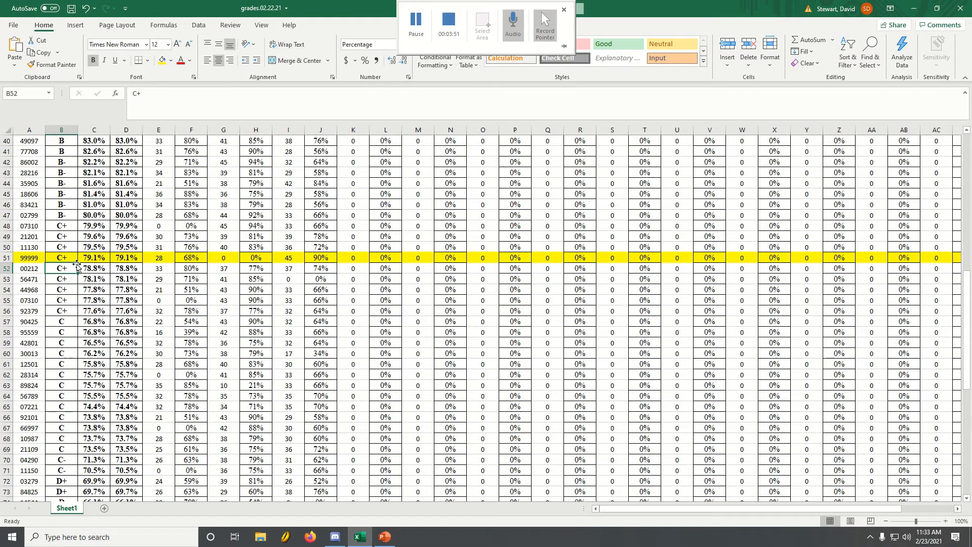
pyautogui.click(26, 257)
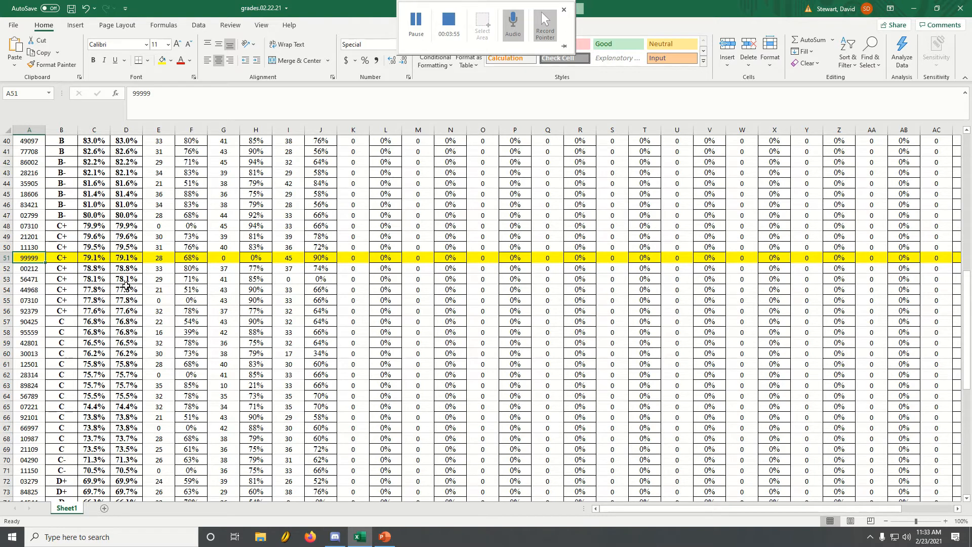
# - Examine the 4raw cells K2 and K4, the upper TOT% values, and the quiz cells referenced by the TOT% formula in C3
pyautogui.scroll(6, 306, 312)
pyautogui.scroll(7, 306, 312)
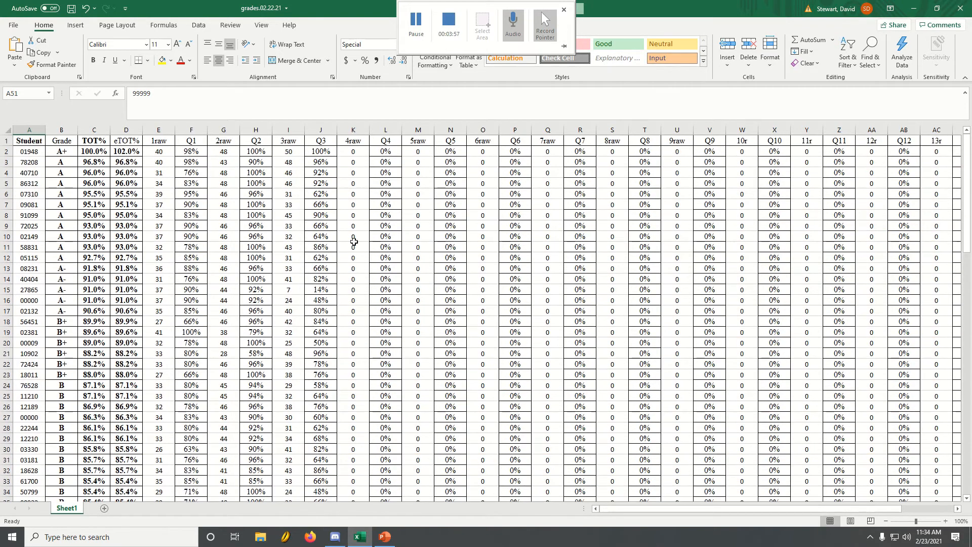
pyautogui.click(355, 153)
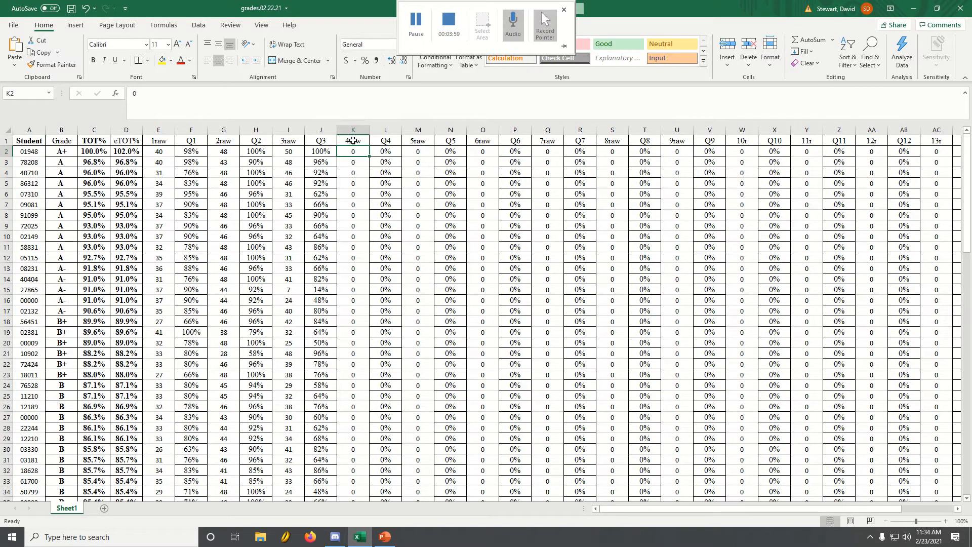
pyautogui.click(354, 169)
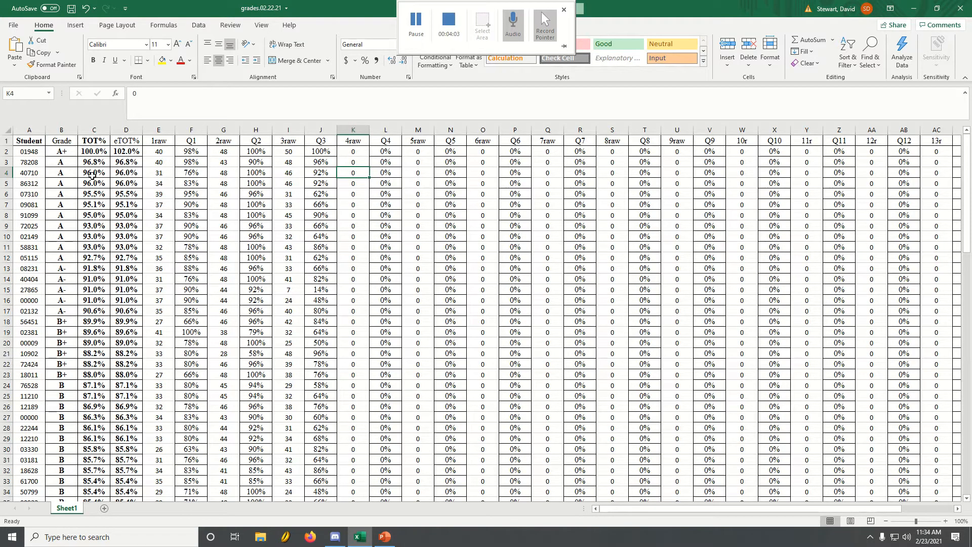
pyautogui.moveTo(93, 162); pyautogui.dragTo(93, 300)
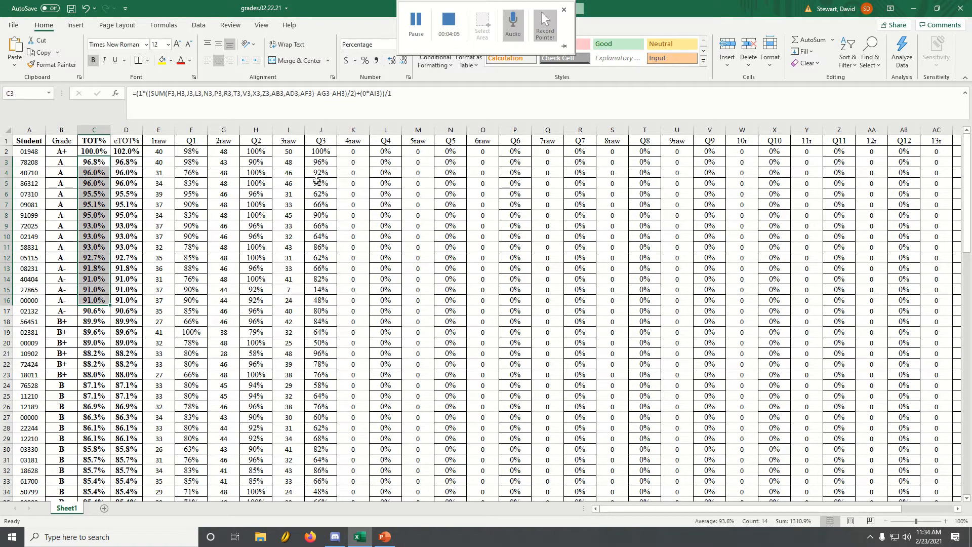
pyautogui.click(97, 162)
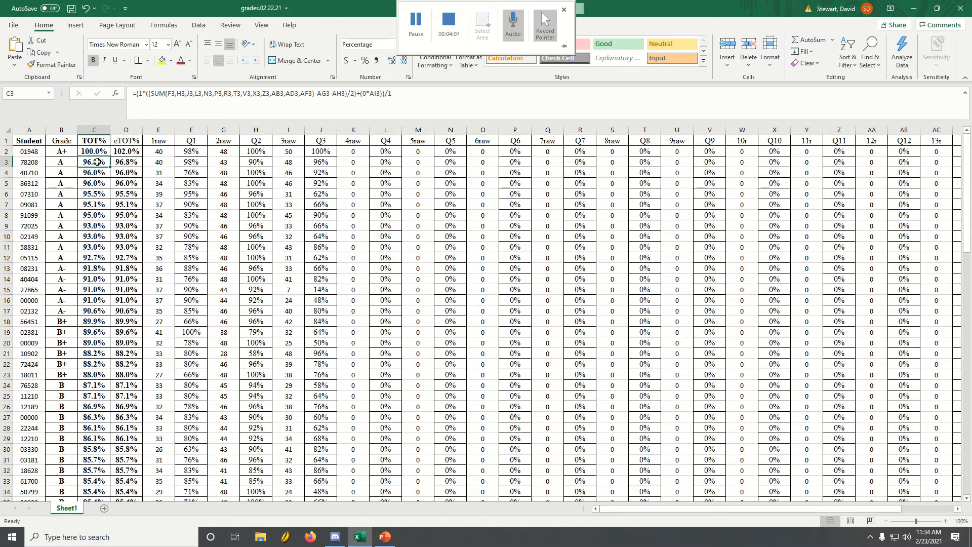
pyautogui.doubleClick(98, 161)
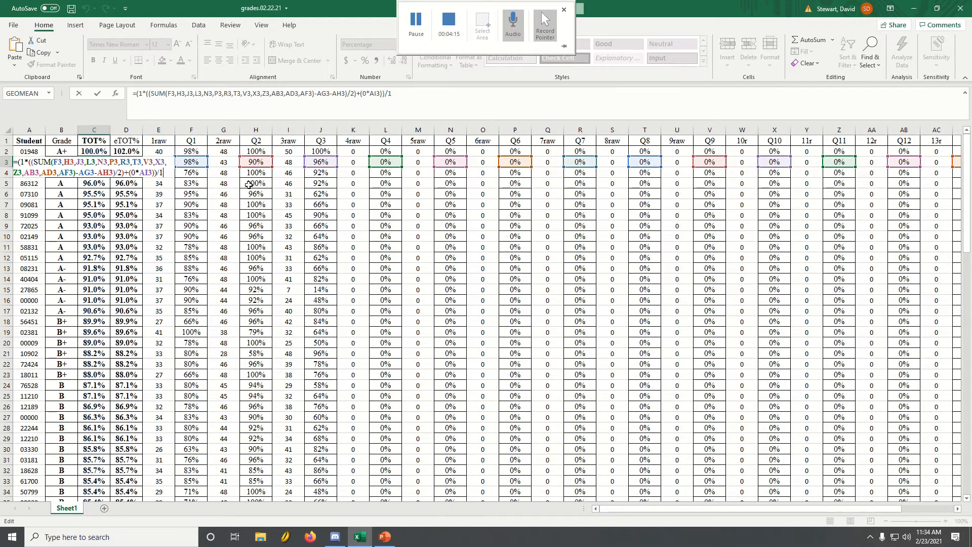
pyautogui.click(219, 164)
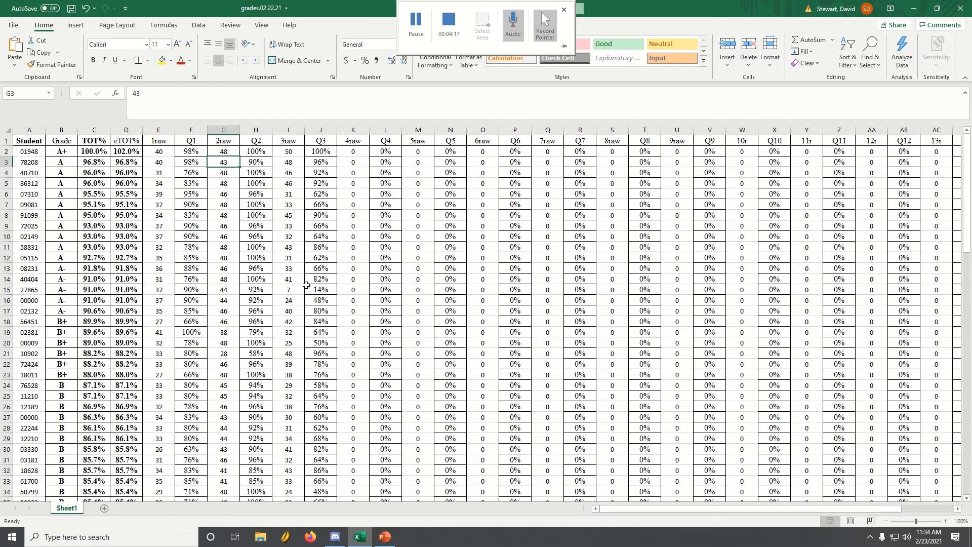
# - Examine the DROP2 formula in AH3 and the DROP1 formula in AG3, selecting each whole column
pyautogui.hotkey('ctrl', 'Right')
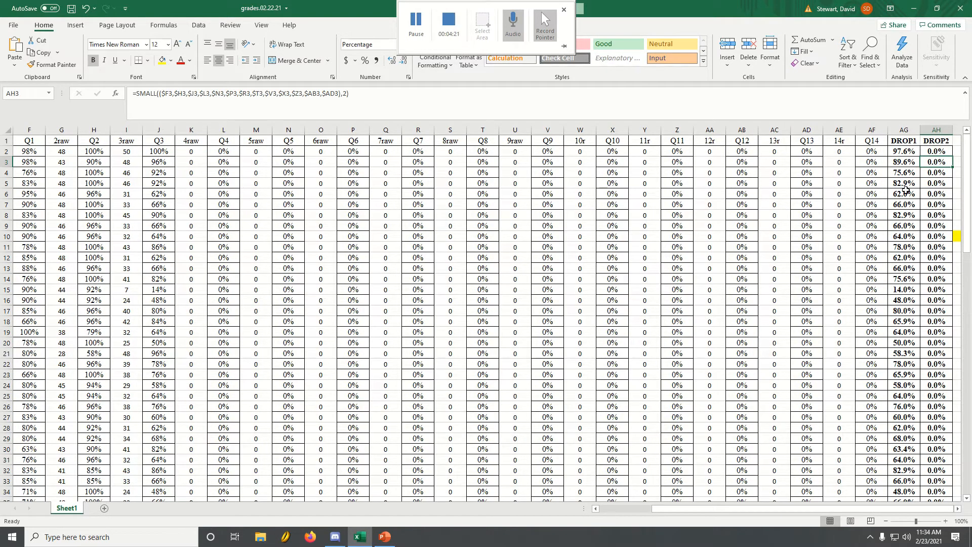
pyautogui.moveTo(914, 161); pyautogui.dragTo(934, 161)
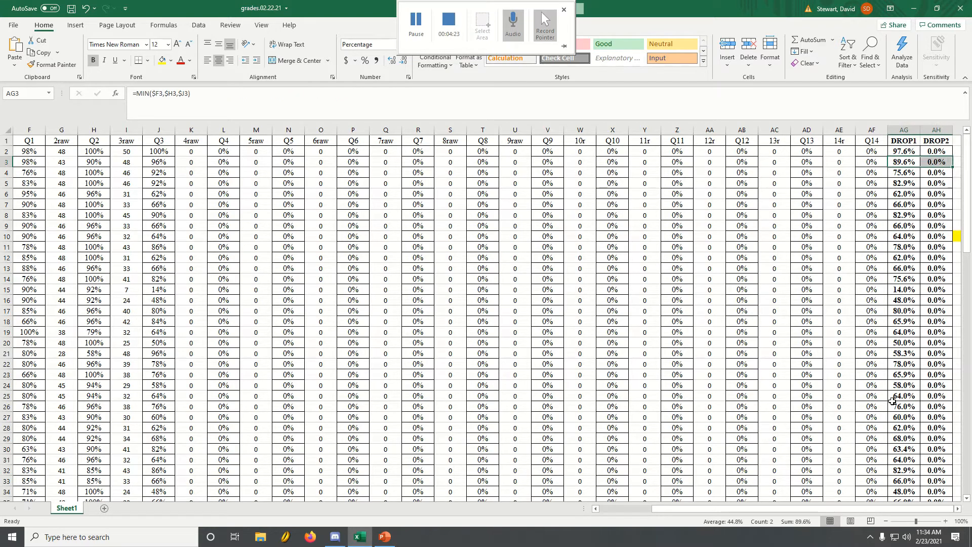
pyautogui.click(959, 509)
pyautogui.click(958, 509)
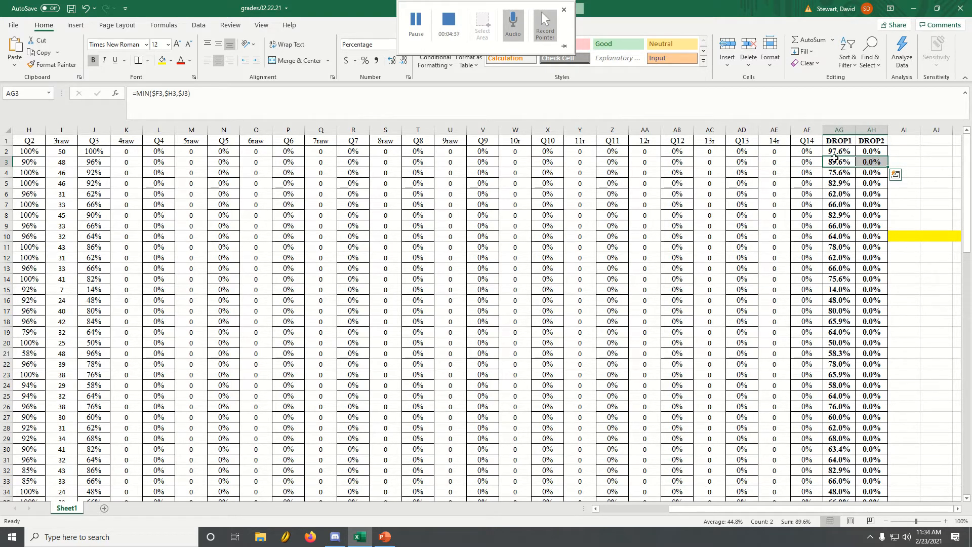
pyautogui.click(864, 161)
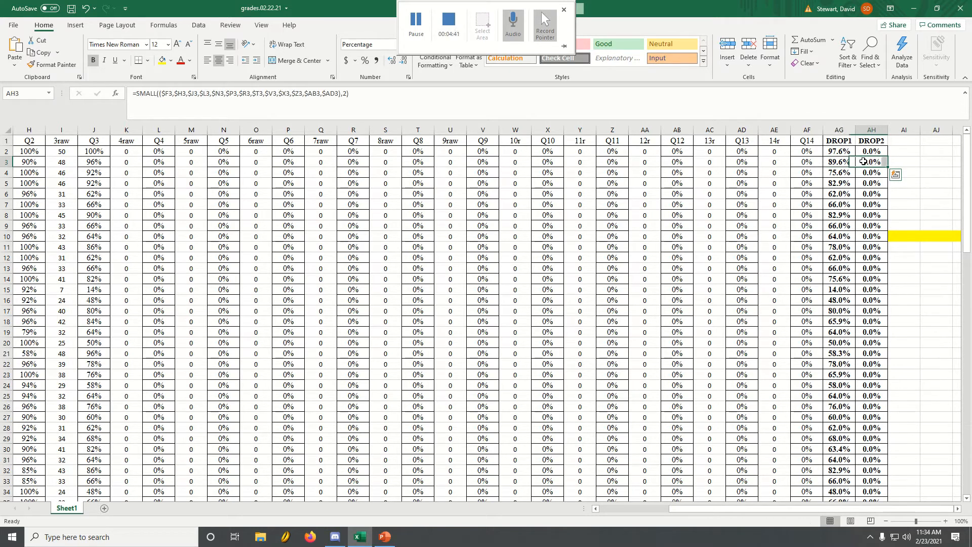
pyautogui.click(871, 130)
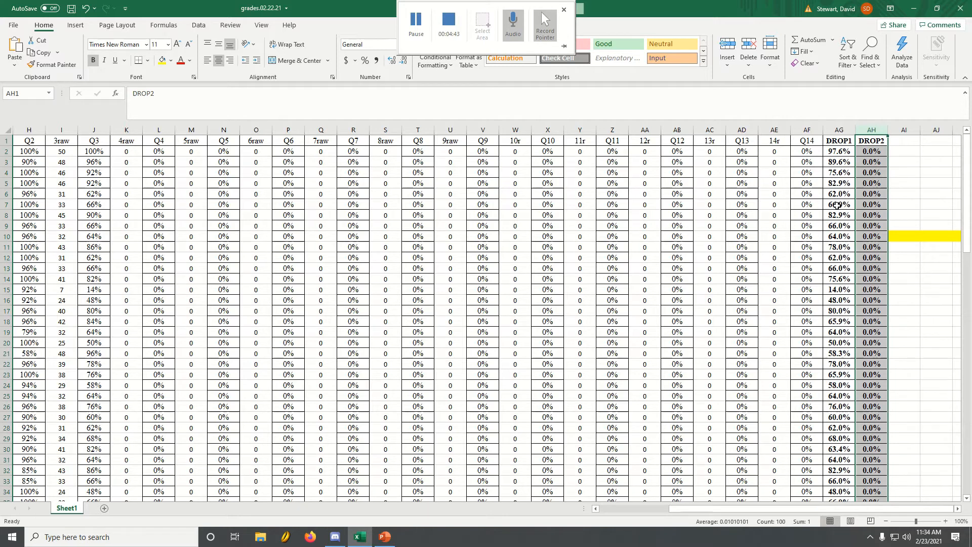
pyautogui.click(840, 160)
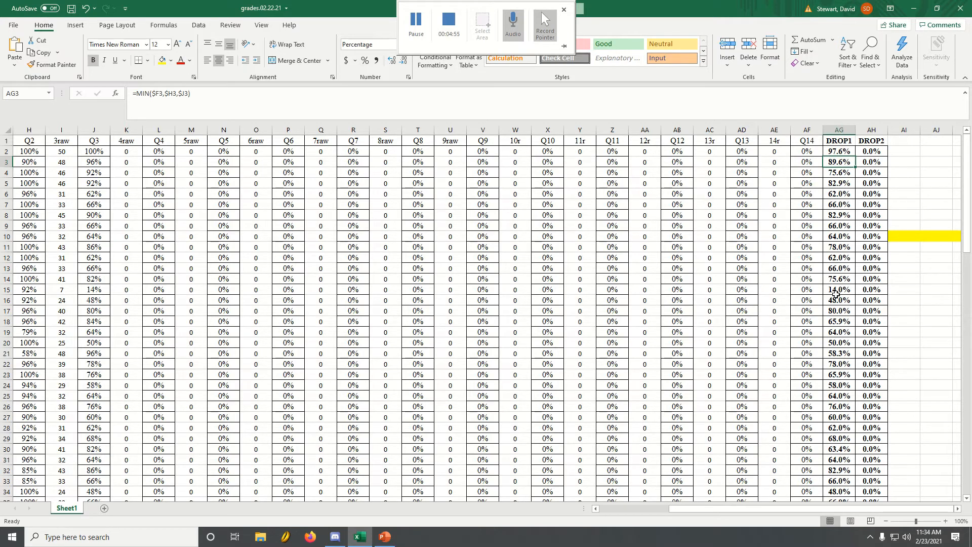
pyautogui.click(840, 130)
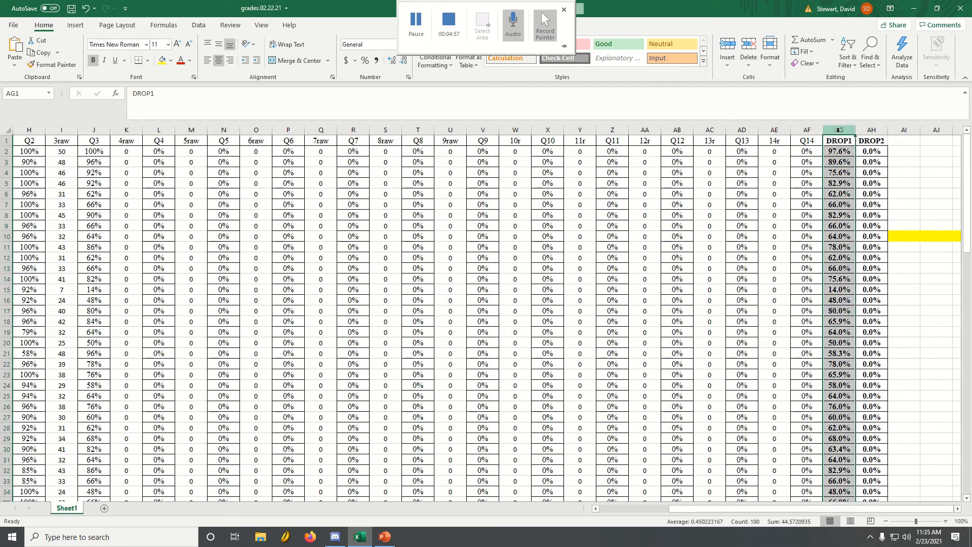
# - Examine the MIN formula in the DROP1 cell AG5 and the quiz cells it references, leaving the formula as it is
pyautogui.click(842, 184)
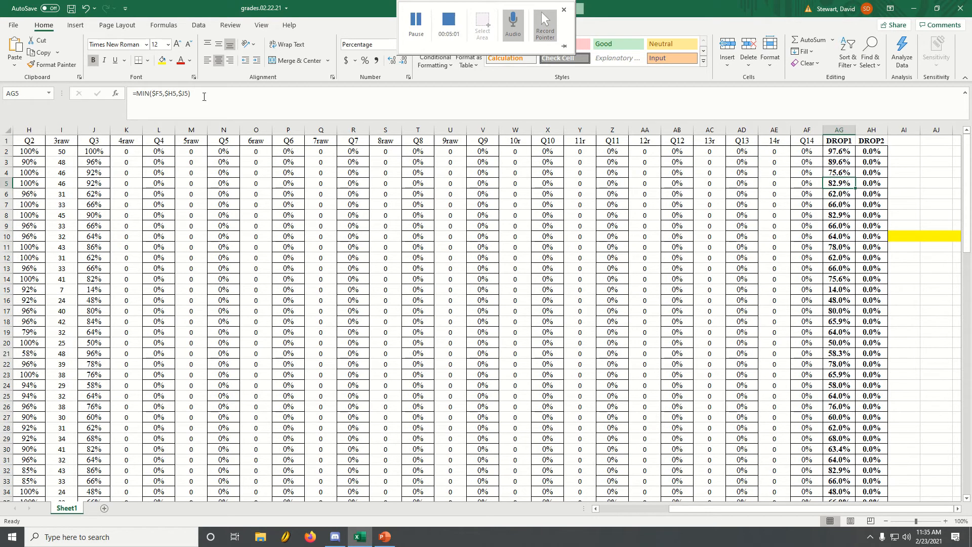
pyautogui.moveTo(205, 97); pyautogui.dragTo(132, 97)
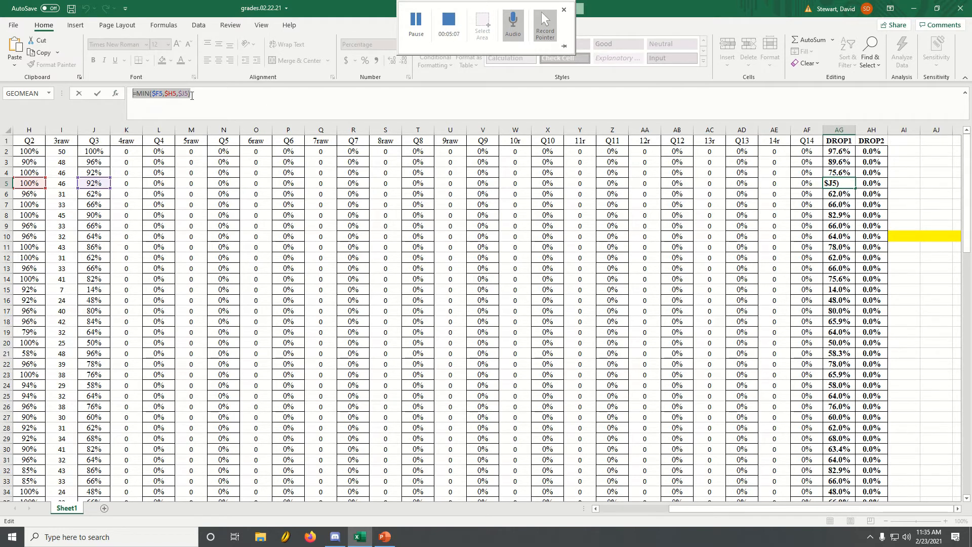
pyautogui.press('Escape')
# - Examine the SMALL formula in the DROP2 cell AH4, focusing on its rank argument 2, and discard any edits
pyautogui.click(880, 173)
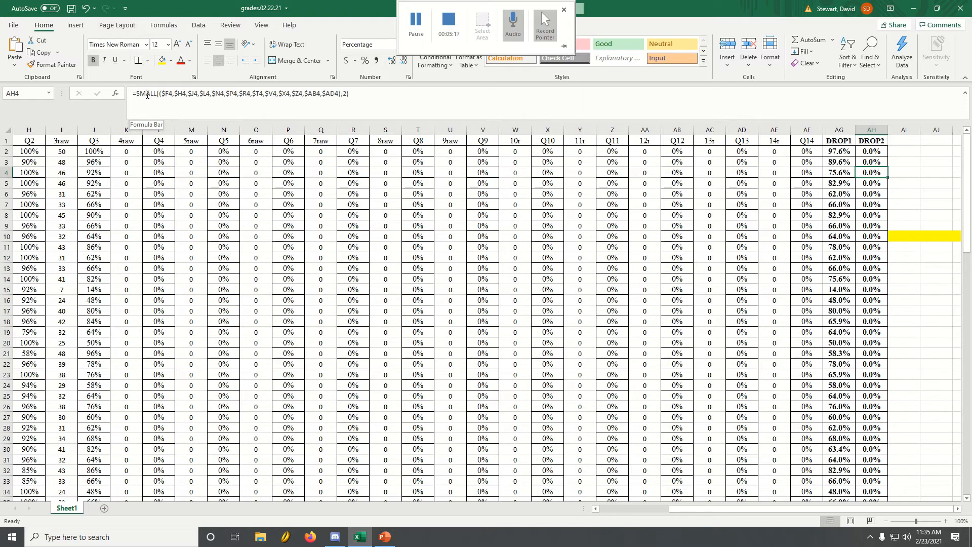
pyautogui.doubleClick(345, 94)
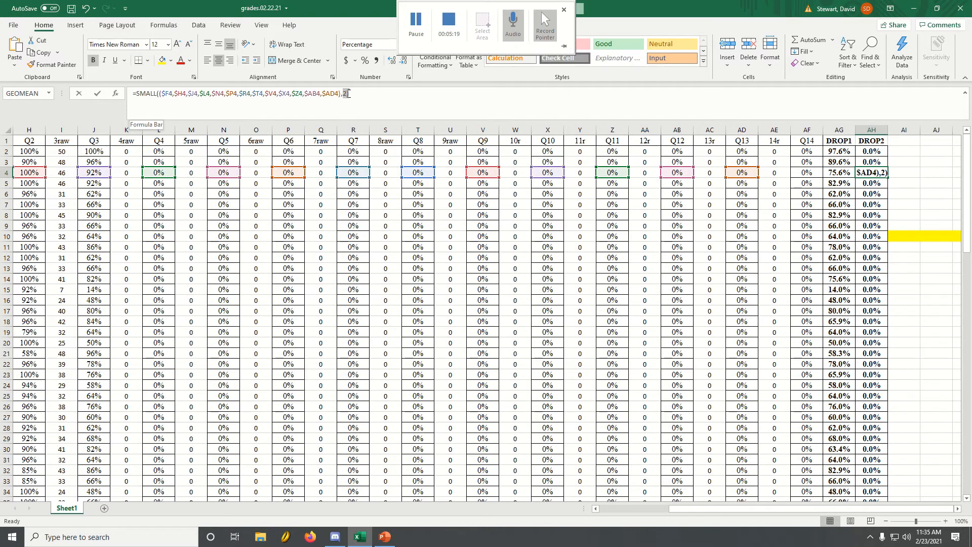
pyautogui.write('2')
pyautogui.click(357, 98)
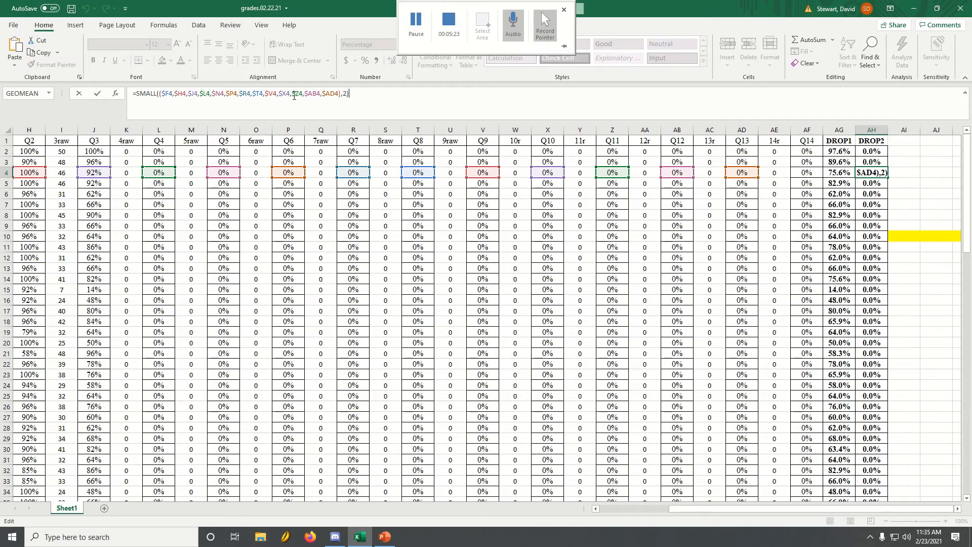
pyautogui.doubleClick(344, 94)
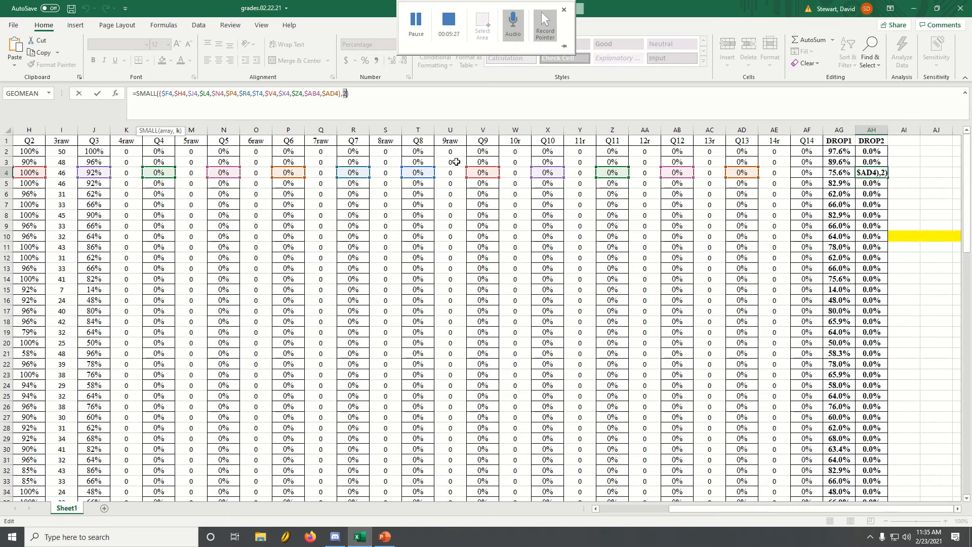
pyautogui.click(353, 260)
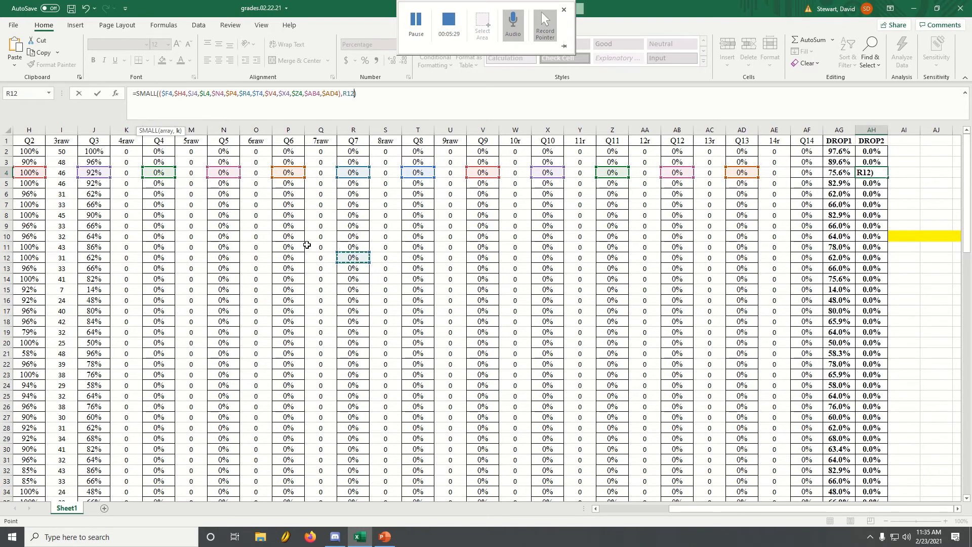
pyautogui.press('Escape')
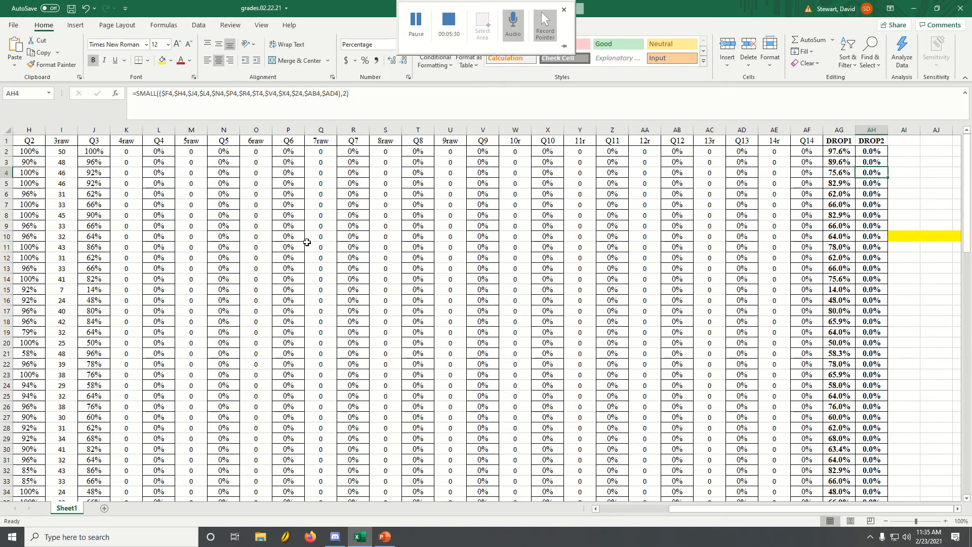
# - Return to the start of the gradebook and select the Student header in A1
pyautogui.click(608, 511)
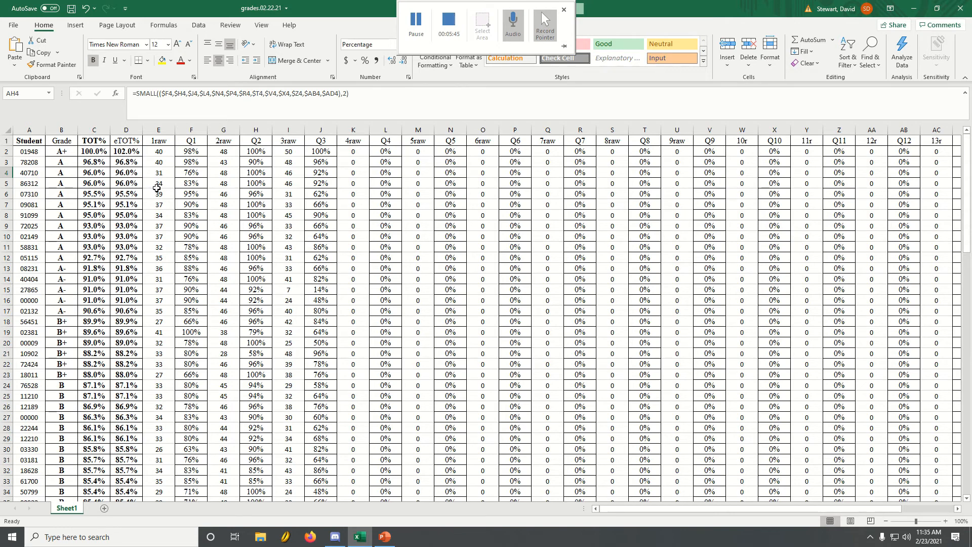
pyautogui.click(34, 139)
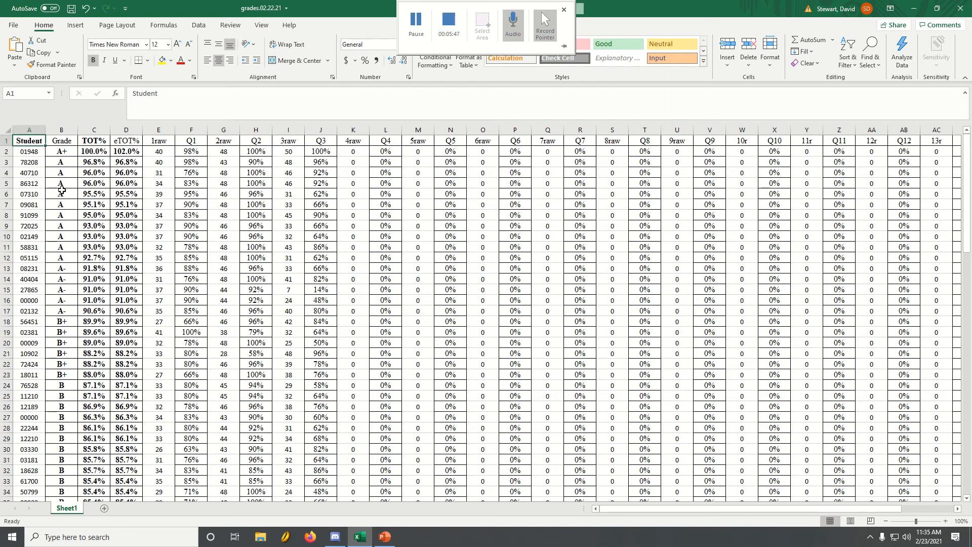